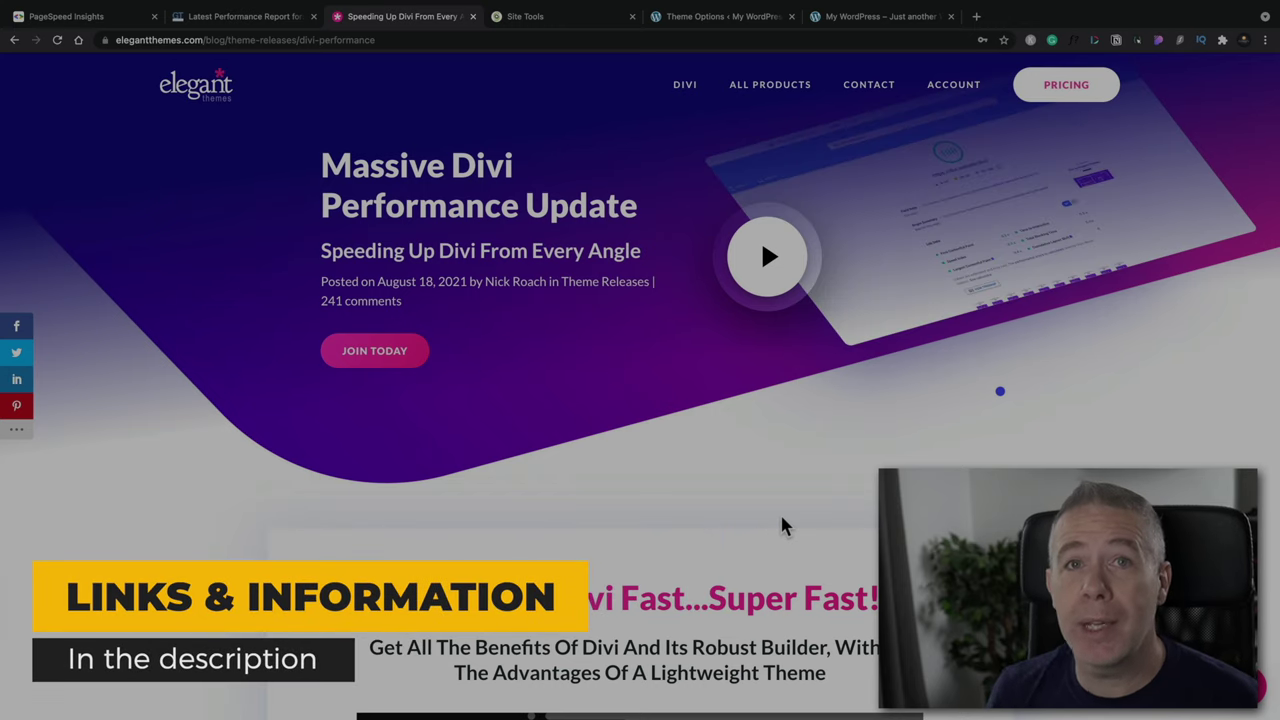
Step: Read the Divi performance update article from its introduction and test results through bloat elimination to the Critical CSS section
scroll(781, 518, "down", 5)
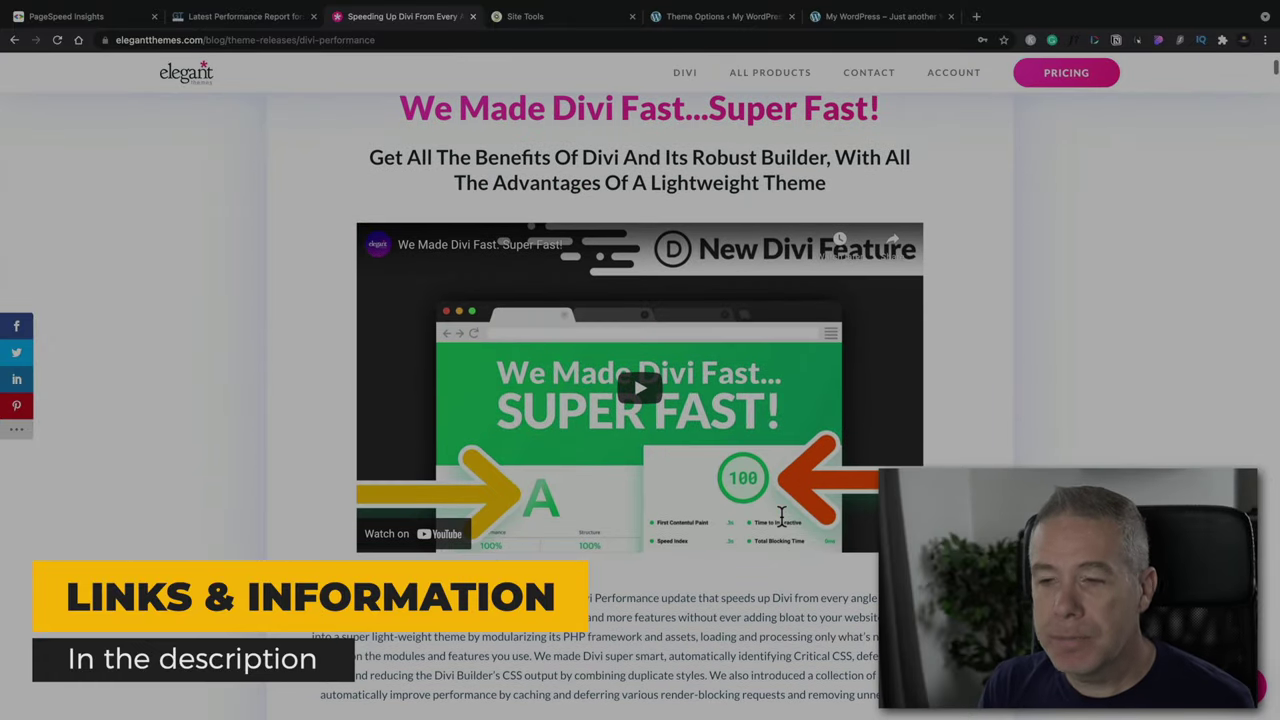
scroll(781, 515, "down", 3)
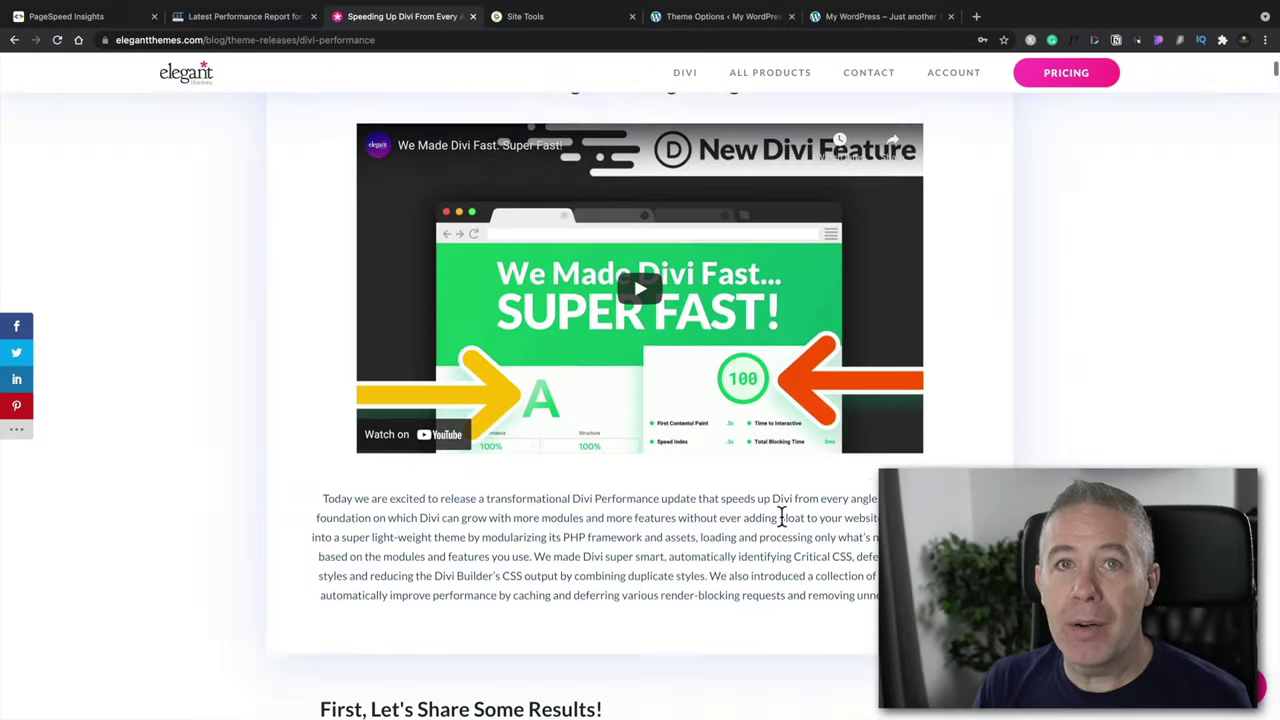
scroll(781, 518, "down", 6)
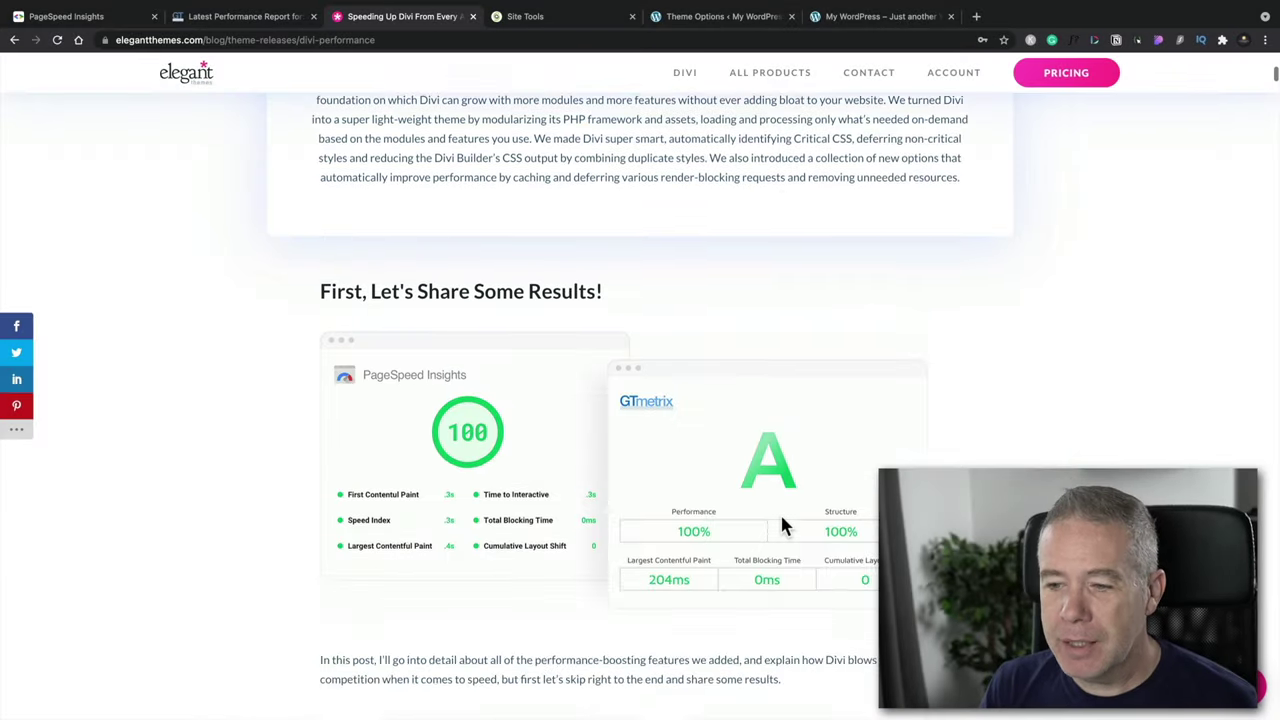
scroll(783, 525, "down", 2)
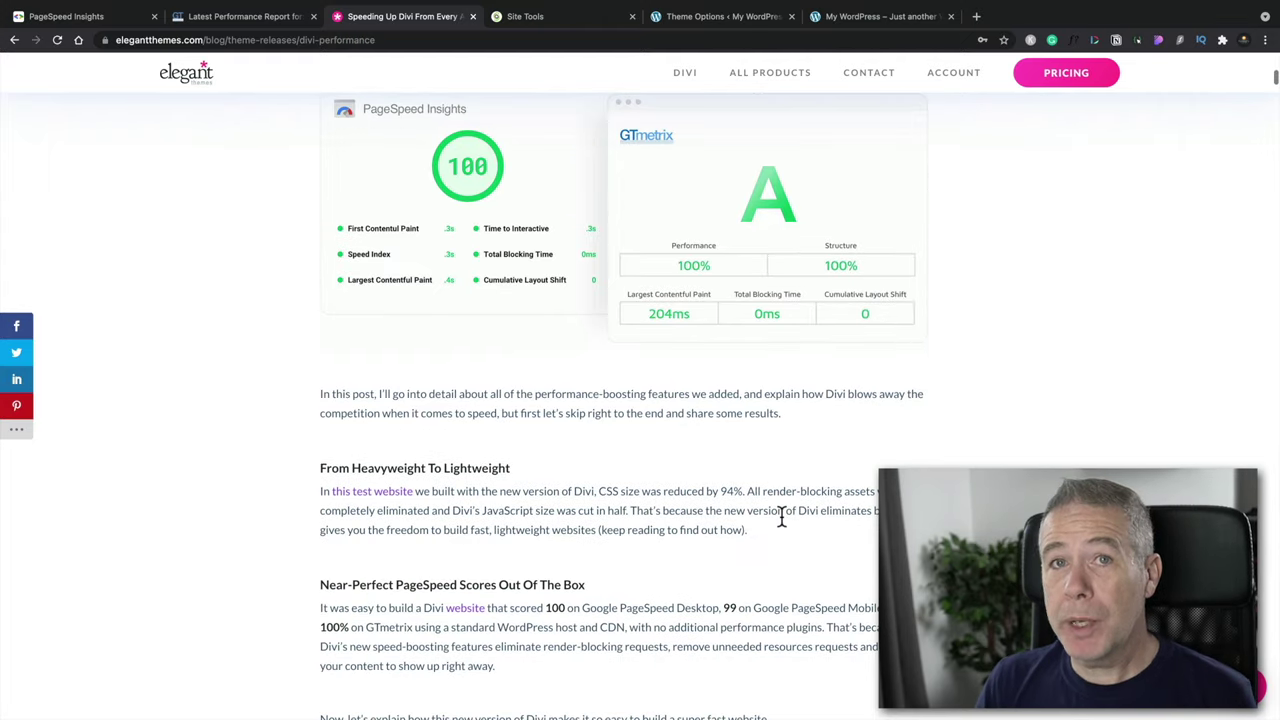
scroll(782, 517, "down", 3)
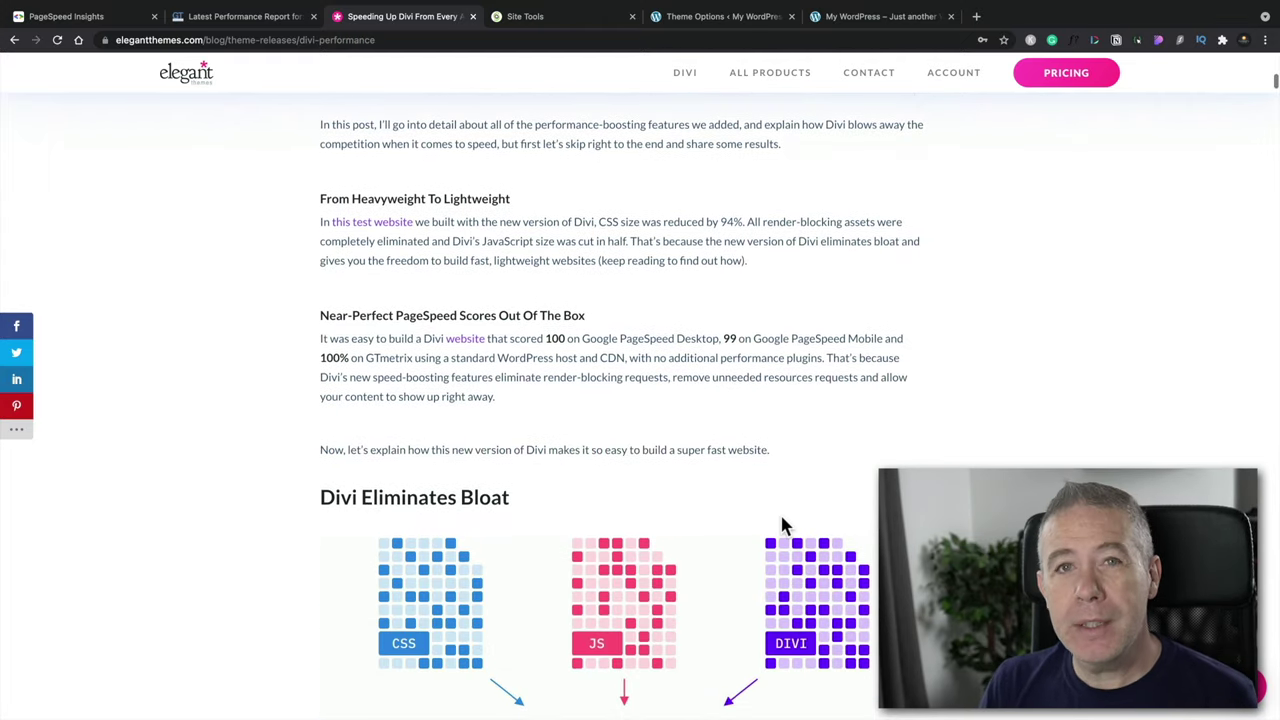
scroll(783, 525, "down", 3)
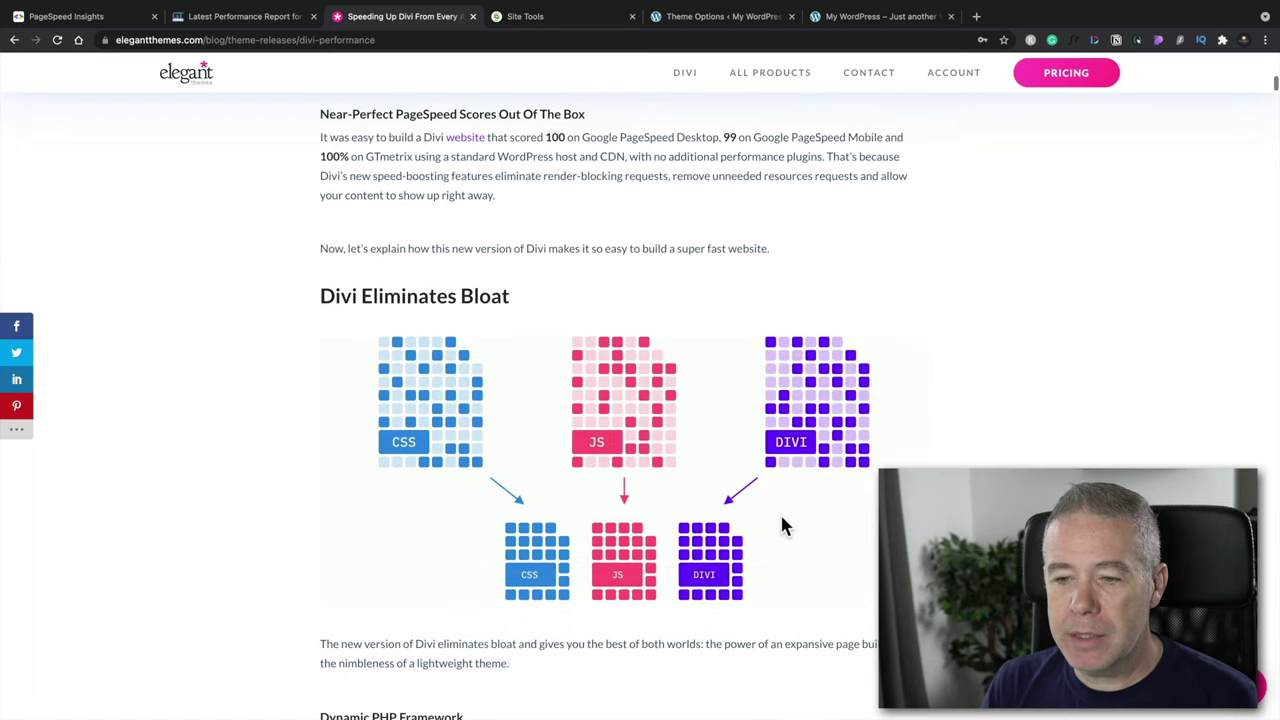
scroll(783, 525, "down", 3)
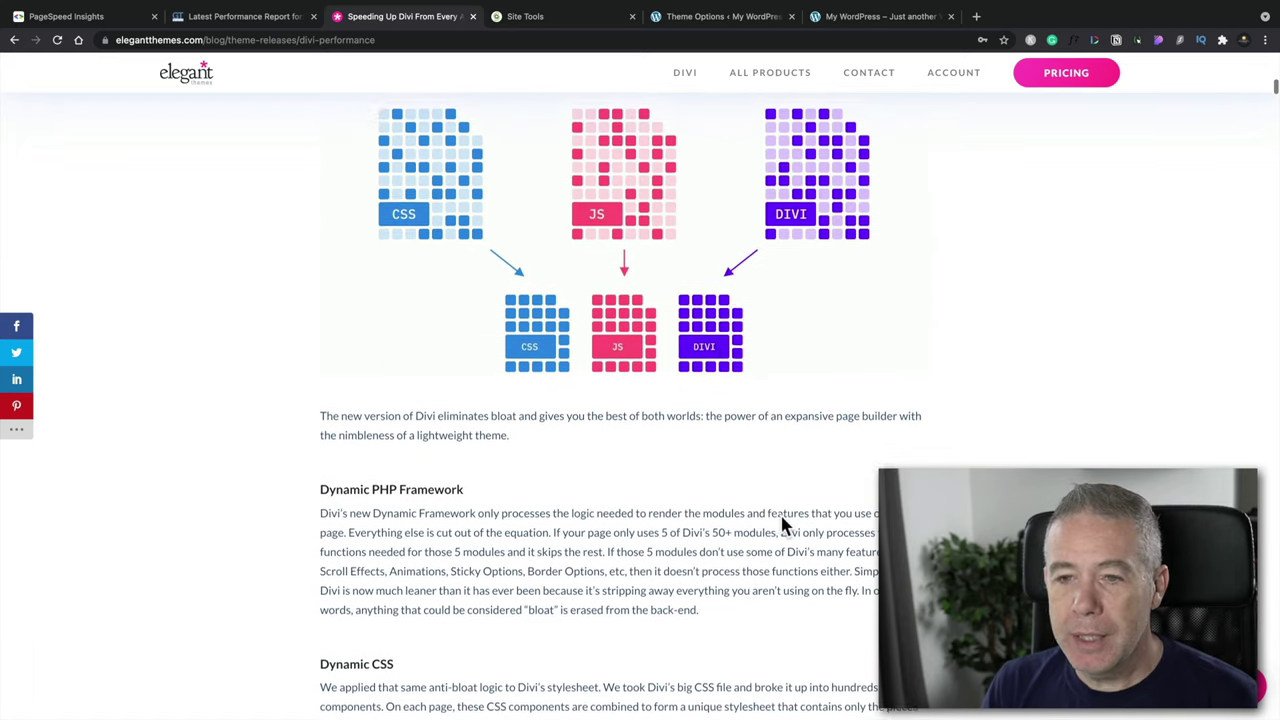
scroll(782, 517, "down", 1)
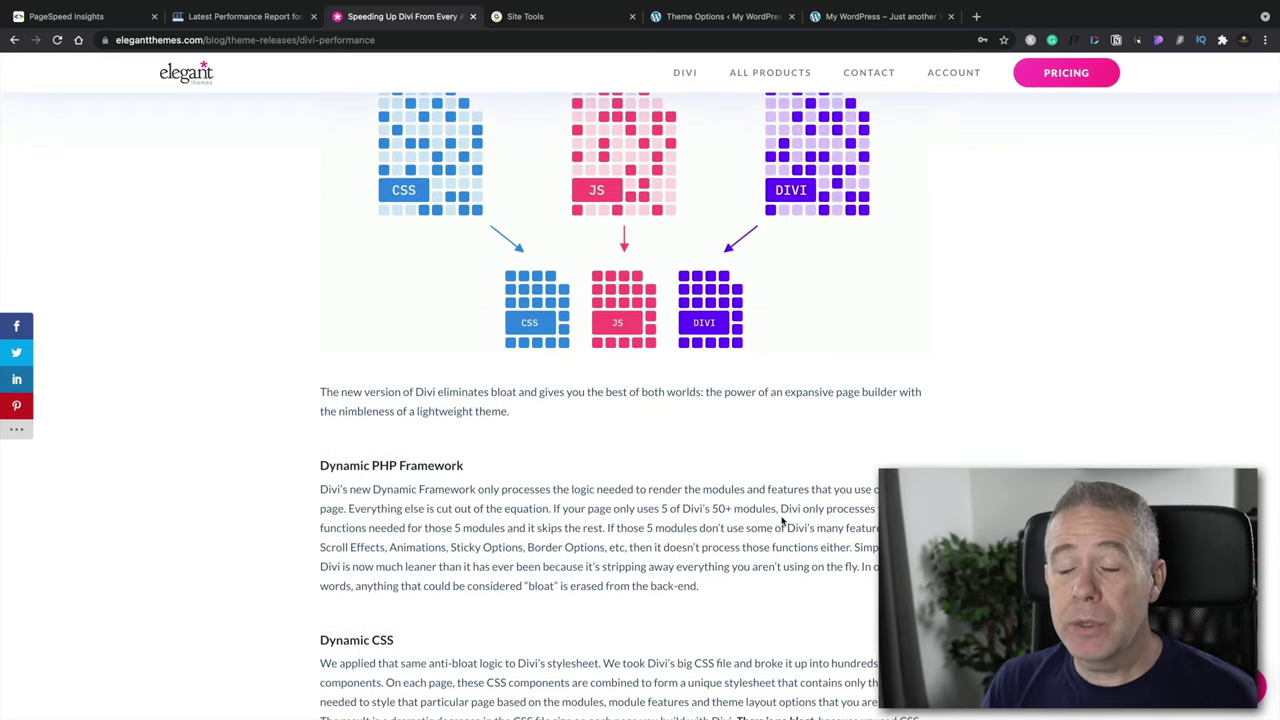
scroll(783, 521, "down", 2)
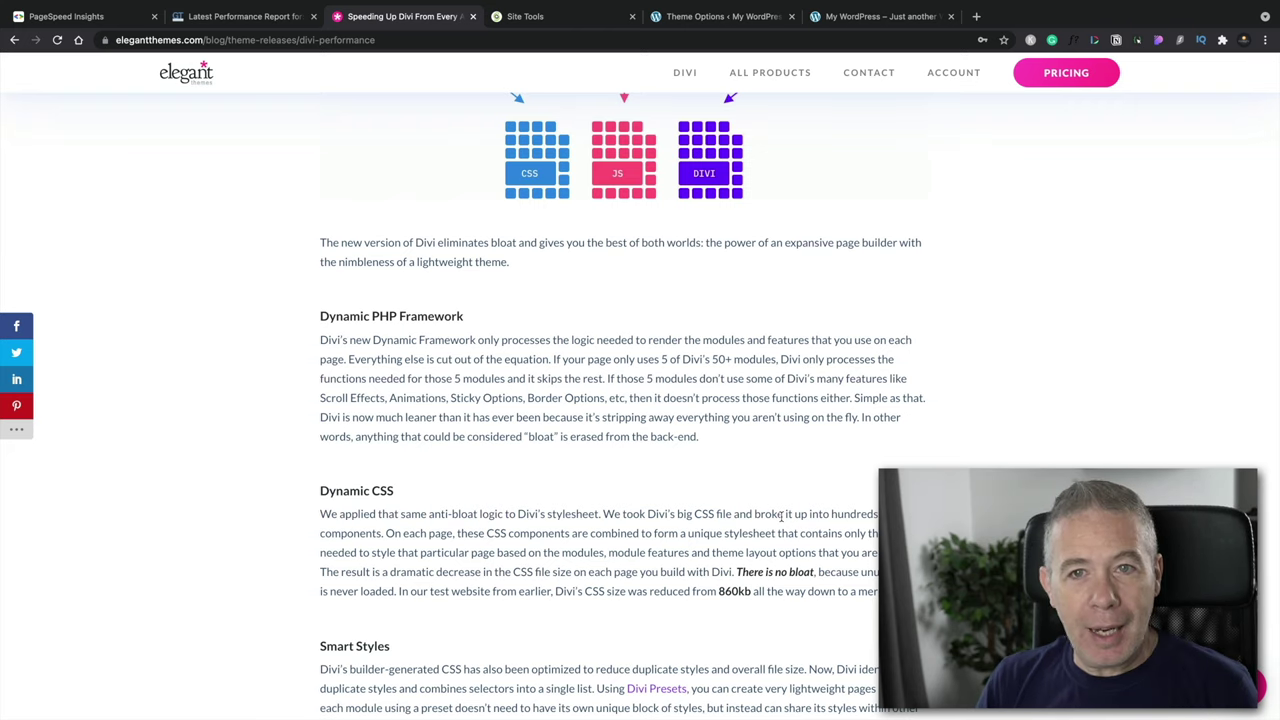
scroll(782, 516, "down", 5)
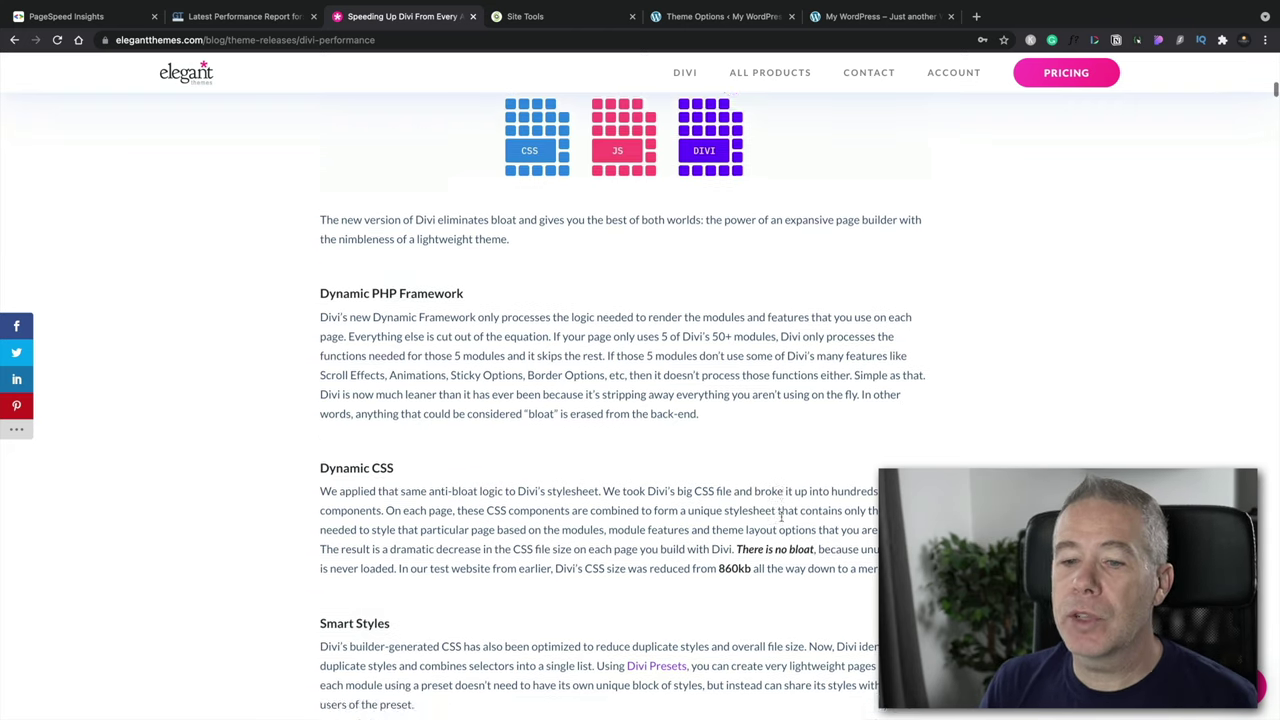
scroll(782, 521, "down", 4)
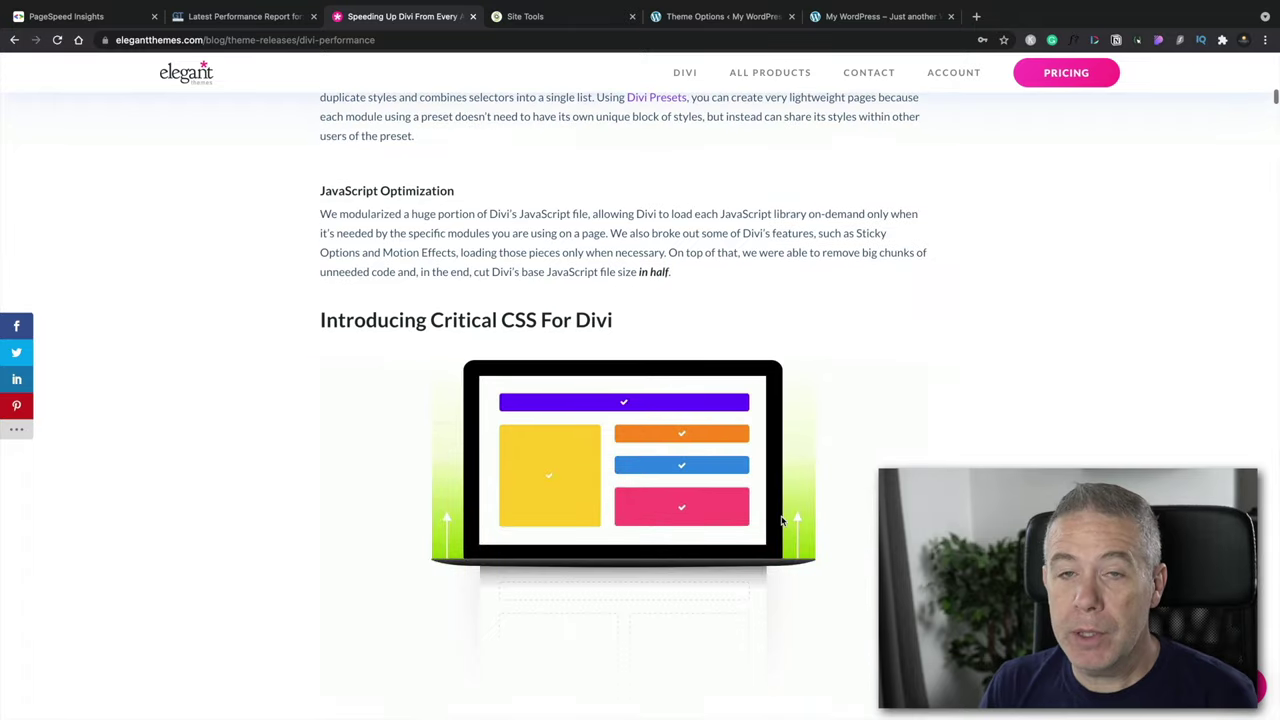
scroll(782, 521, "down", 1)
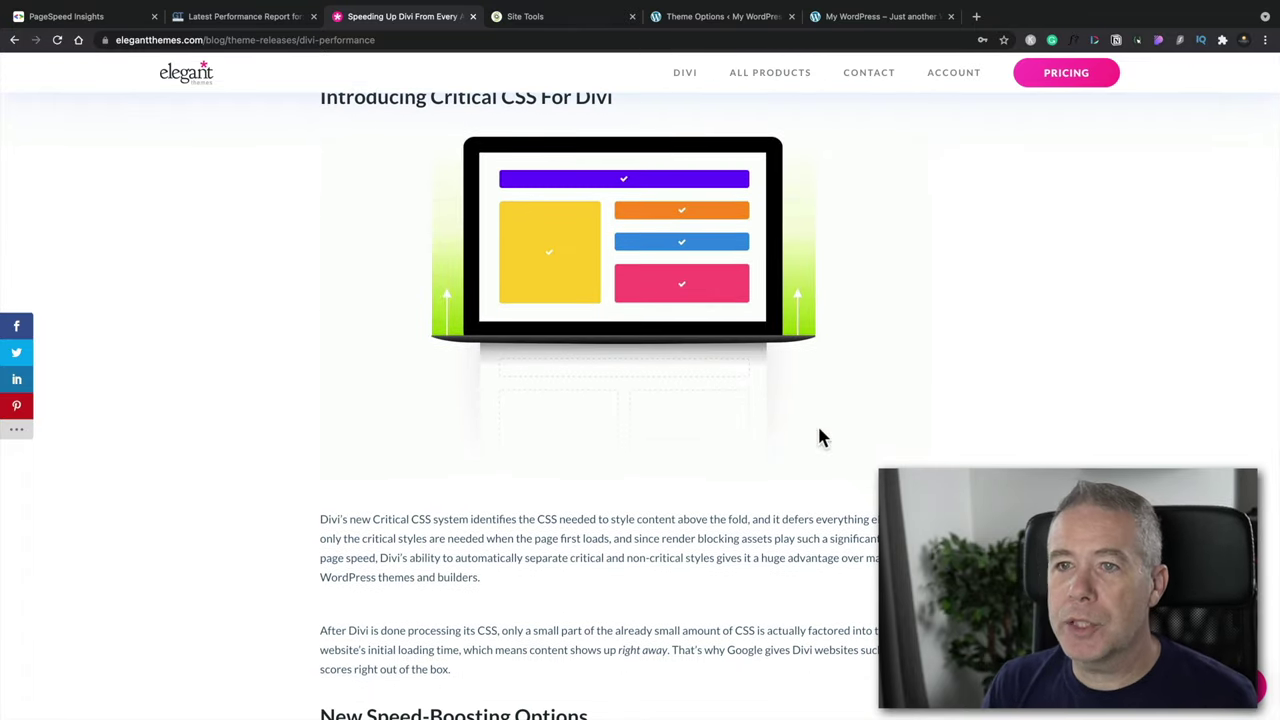
Step: Review the live wpprowebsite.com homepage from the hero section down to the newsletter signup
left_click(874, 18)
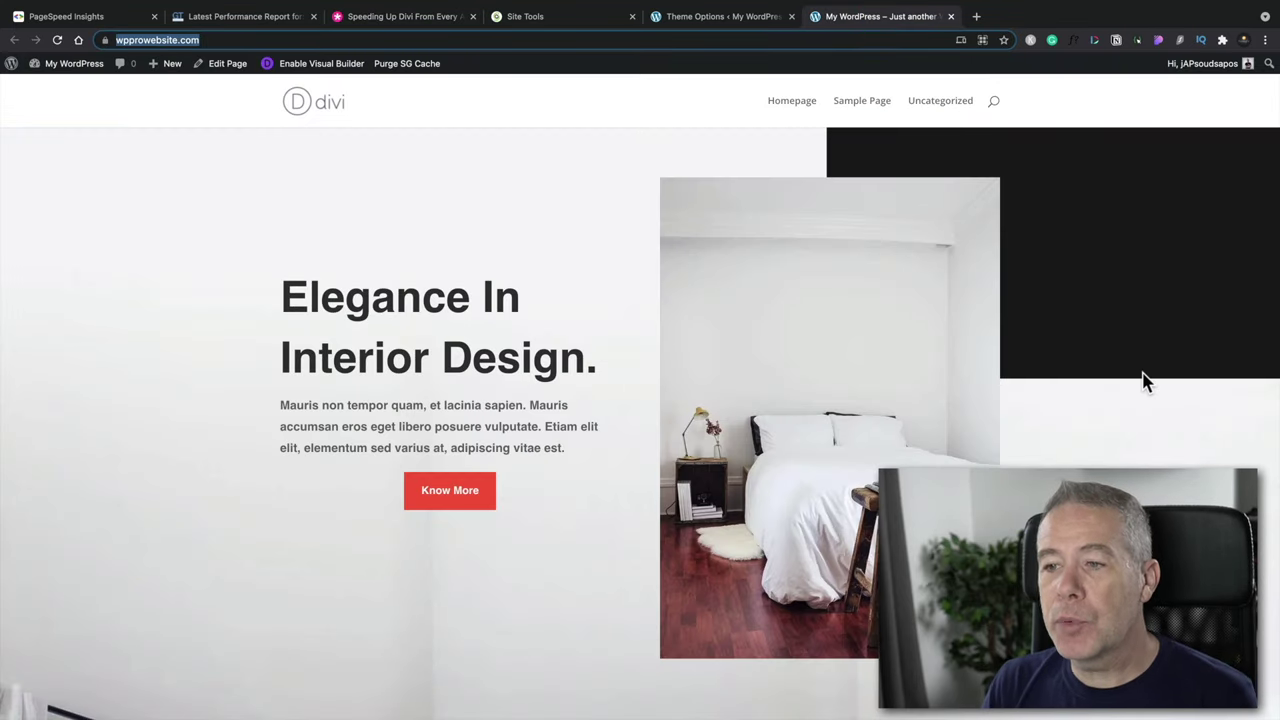
scroll(1146, 382, "down", 6)
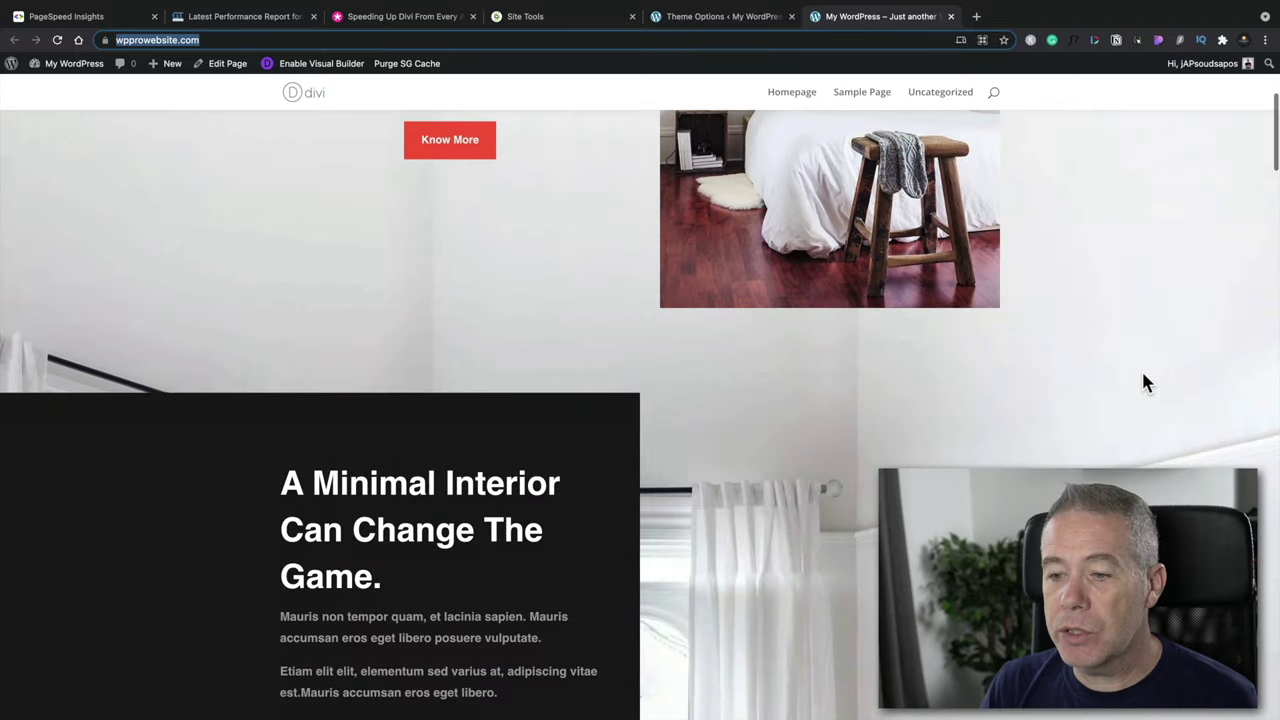
scroll(1146, 382, "down", 6)
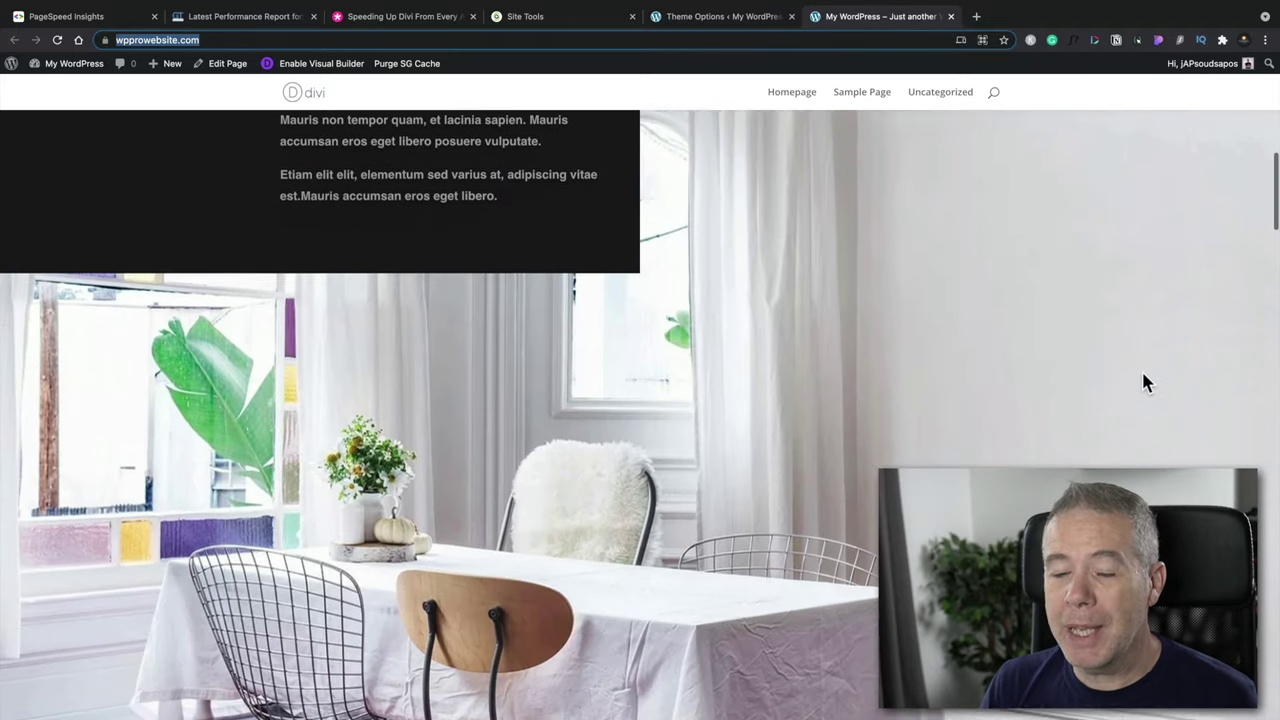
scroll(1146, 382, "down", 6)
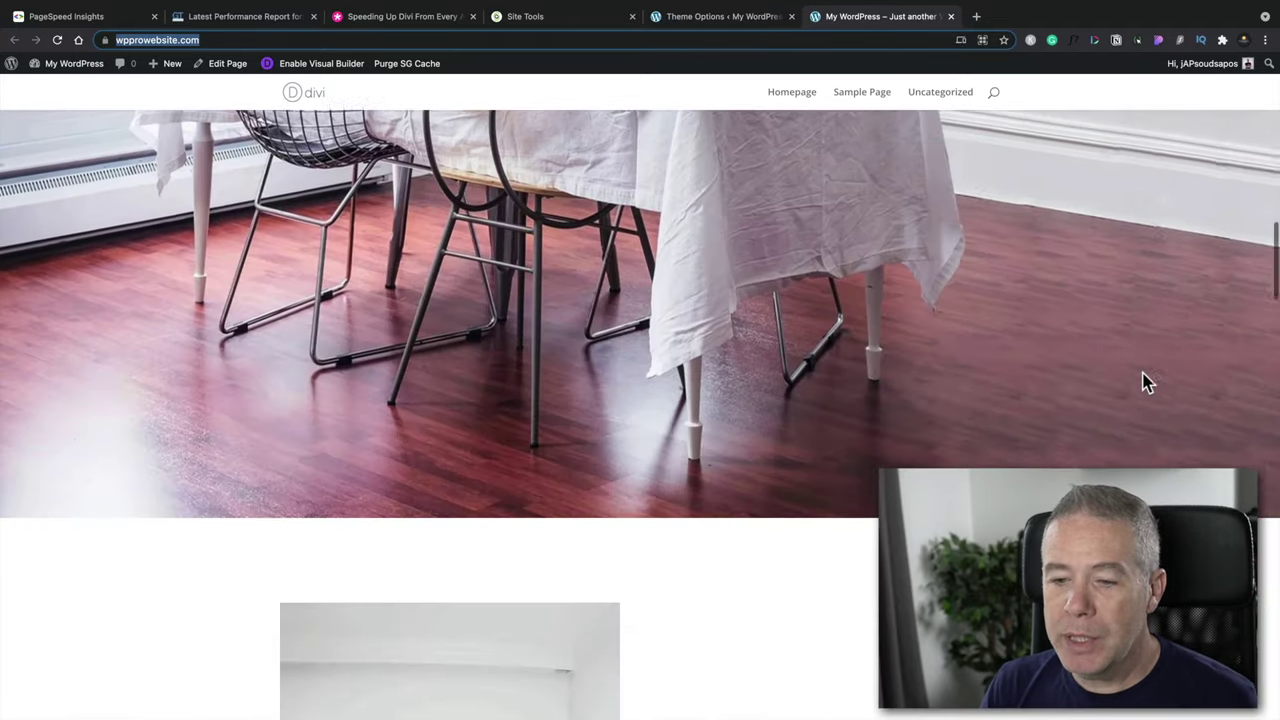
scroll(1146, 382, "down", 5)
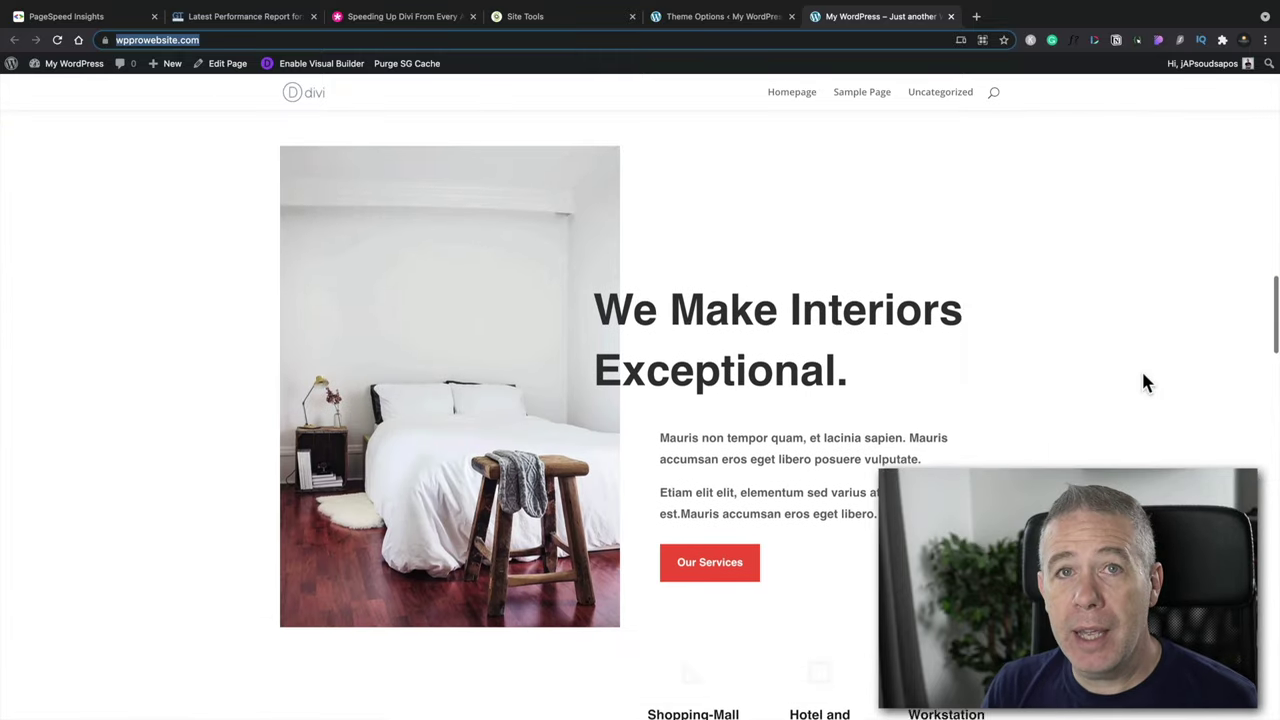
scroll(1146, 382, "down", 5)
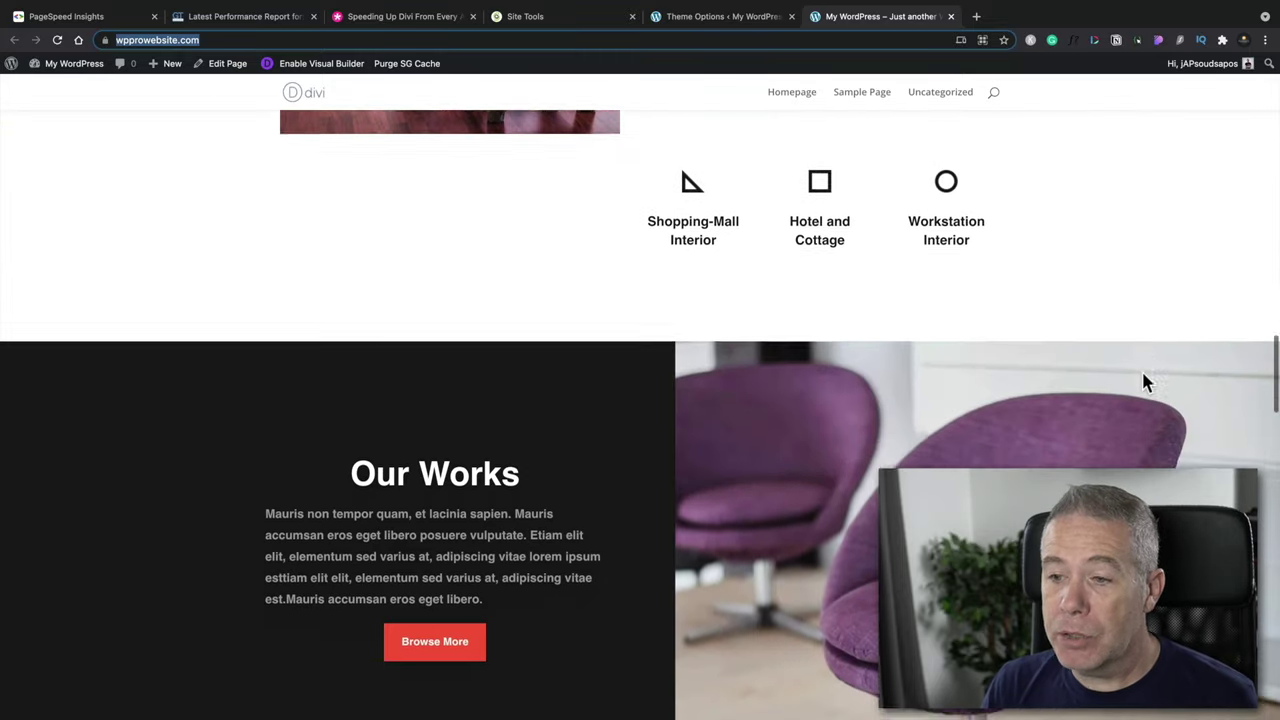
scroll(1144, 376, "down", 4)
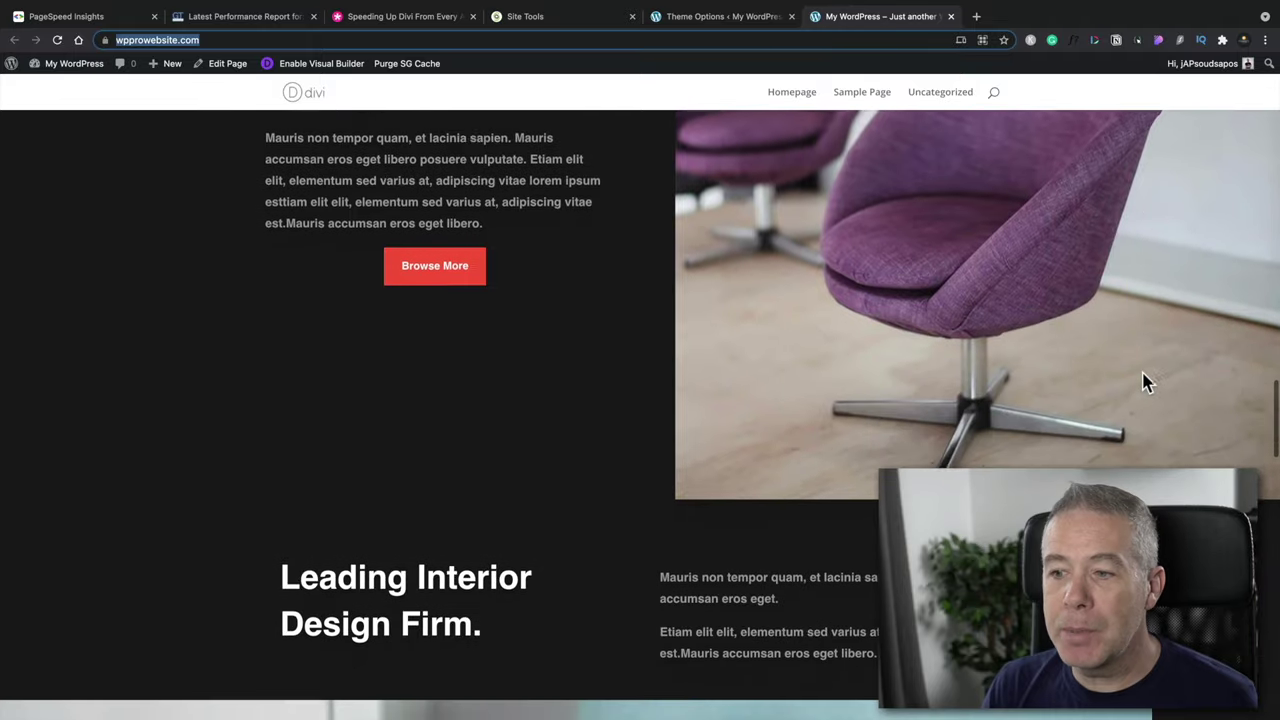
scroll(1146, 382, "down", 5)
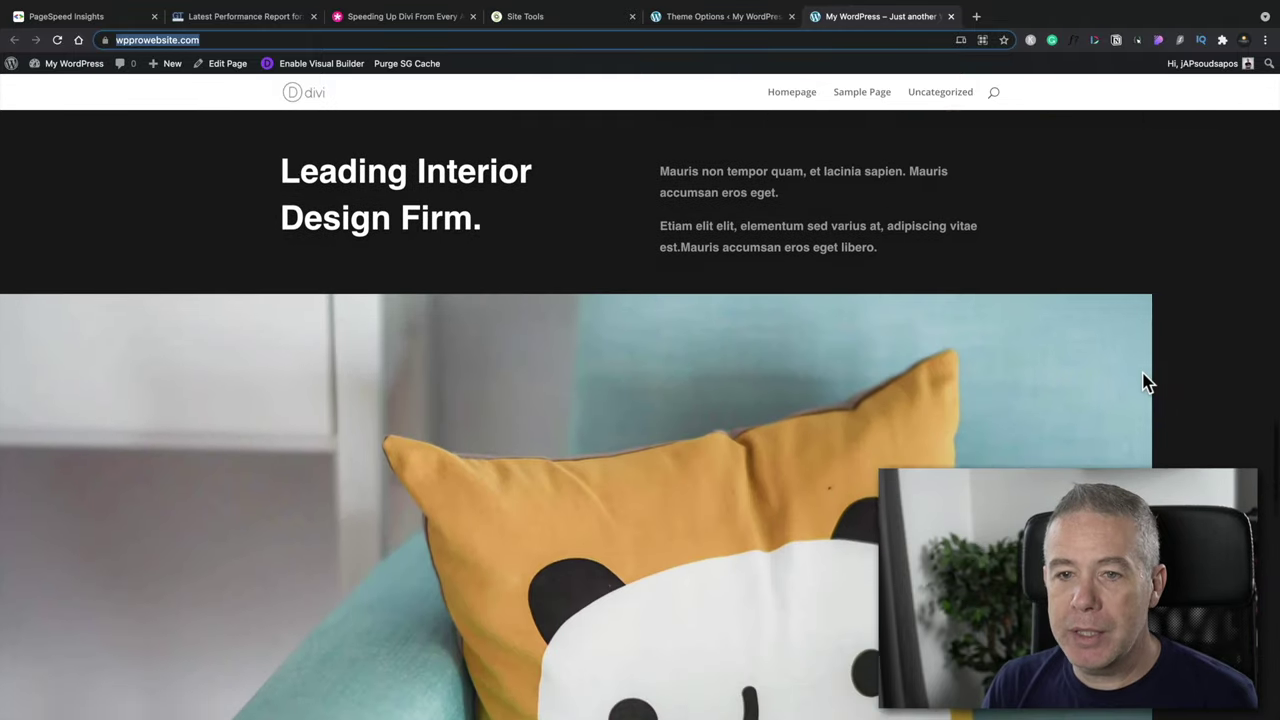
scroll(1146, 382, "down", 5)
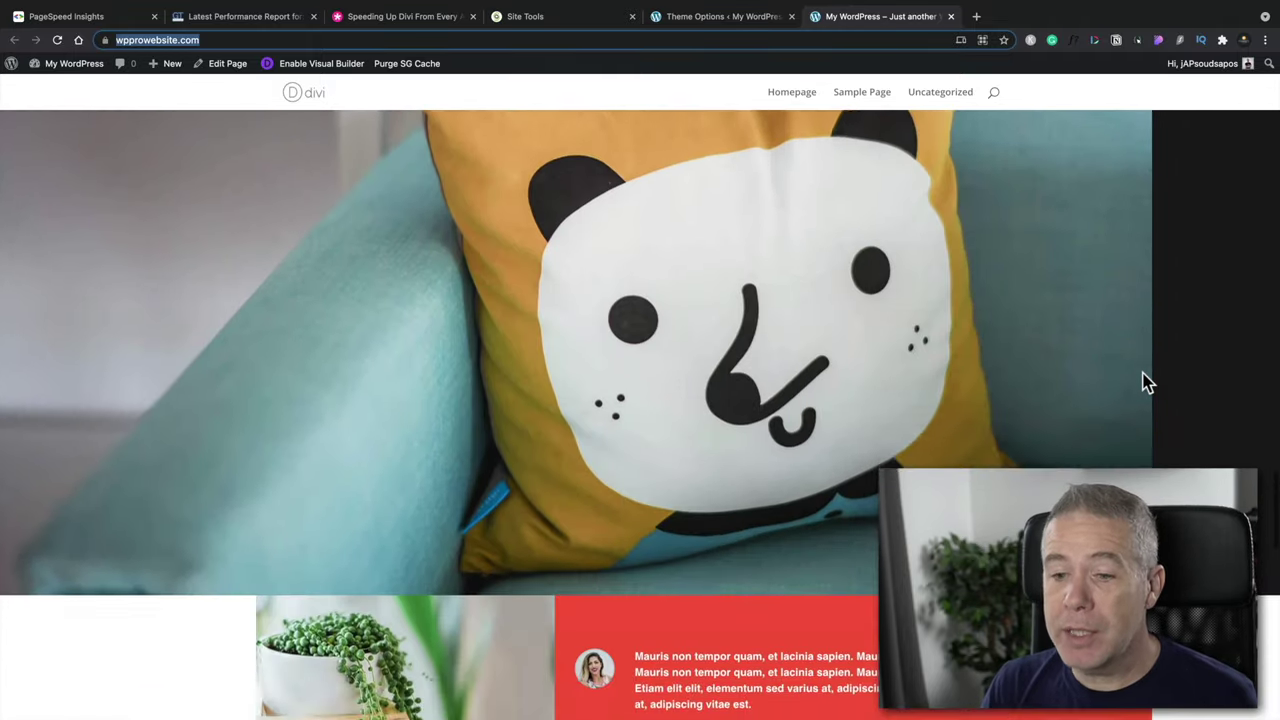
scroll(1146, 381, "down", 6)
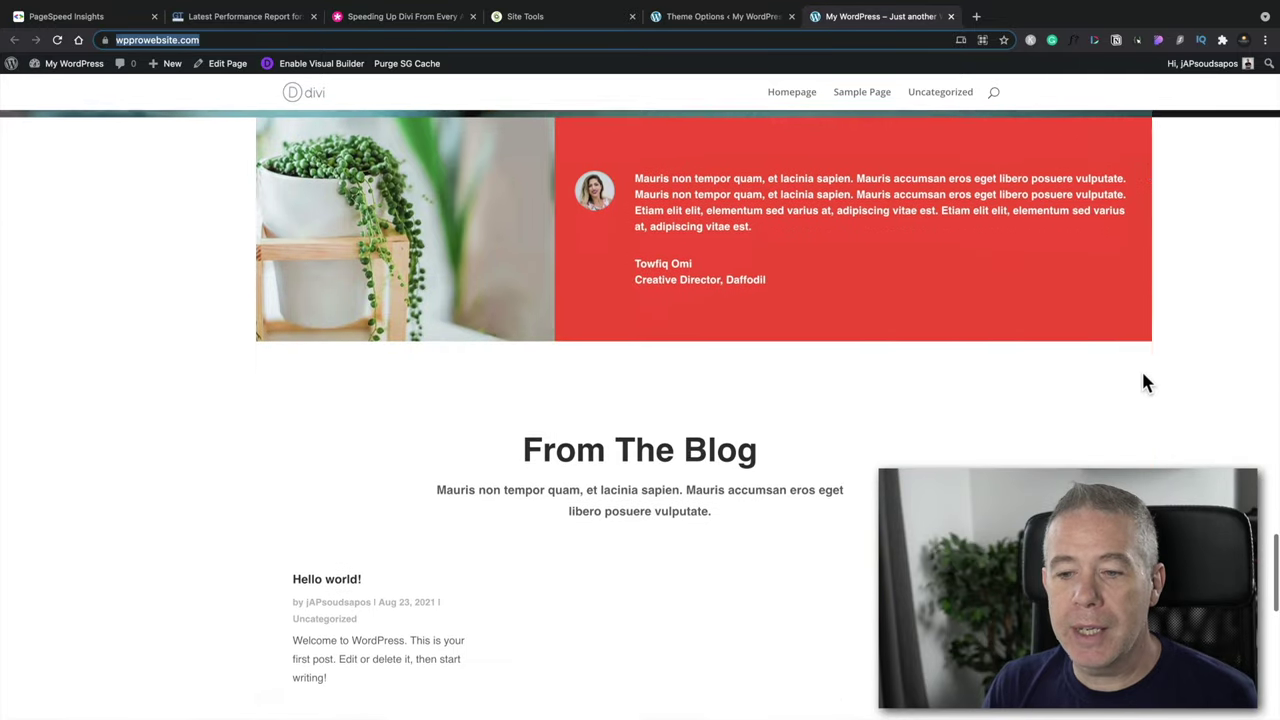
scroll(1146, 382, "down", 4)
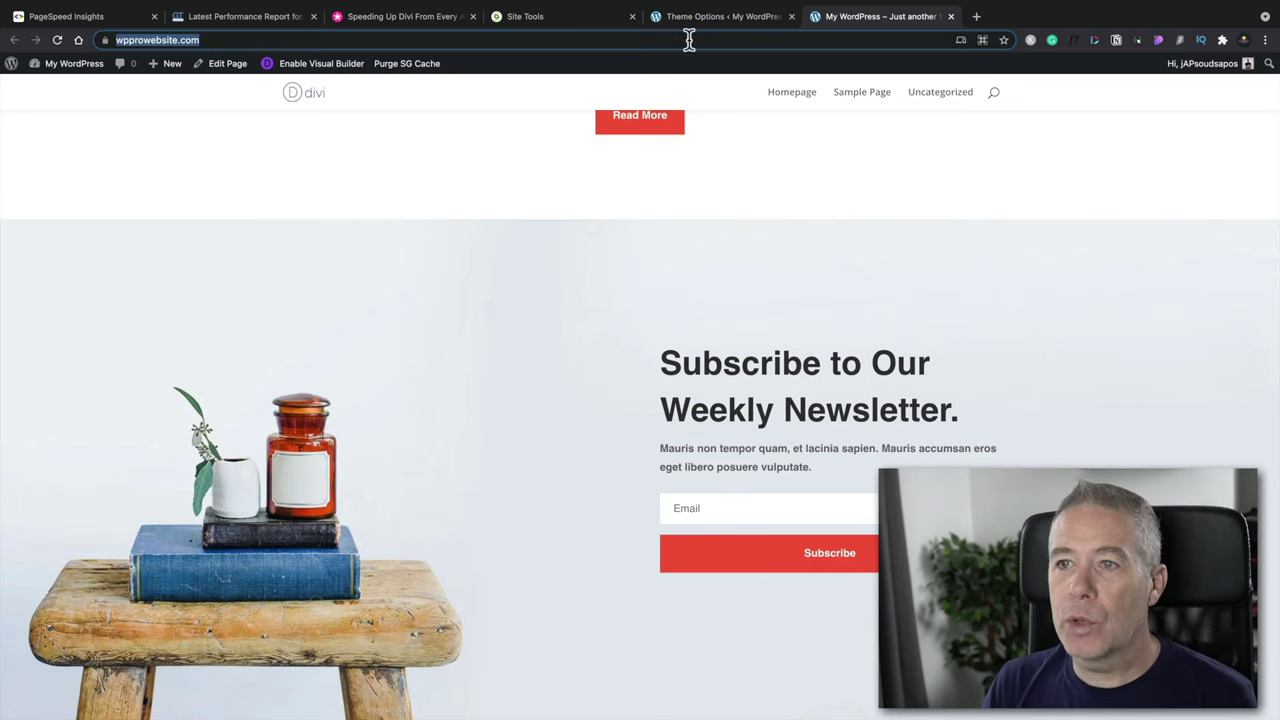
Step: Examine the site's NGINX Direct Delivery, Dynamic Cache and Memcached caching levels in SiteGround Site Tools
left_click(575, 22)
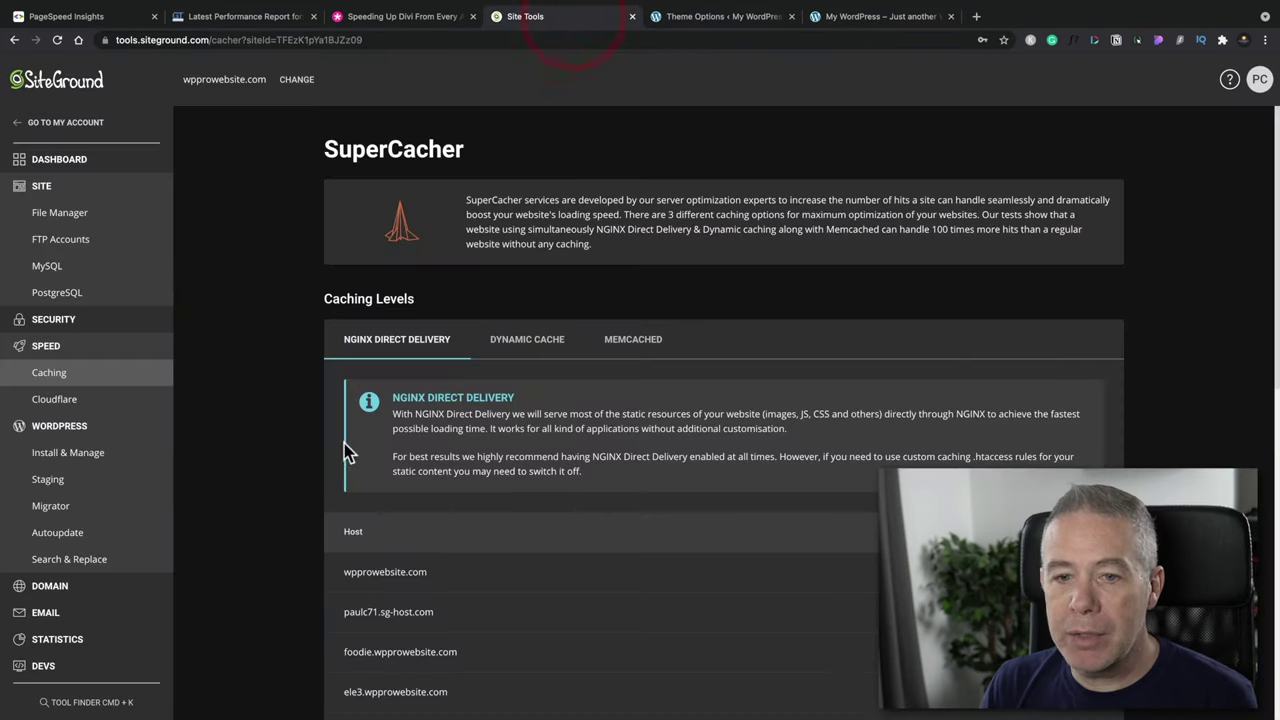
scroll(257, 479, "down", 3)
scroll(257, 479, "up", 2)
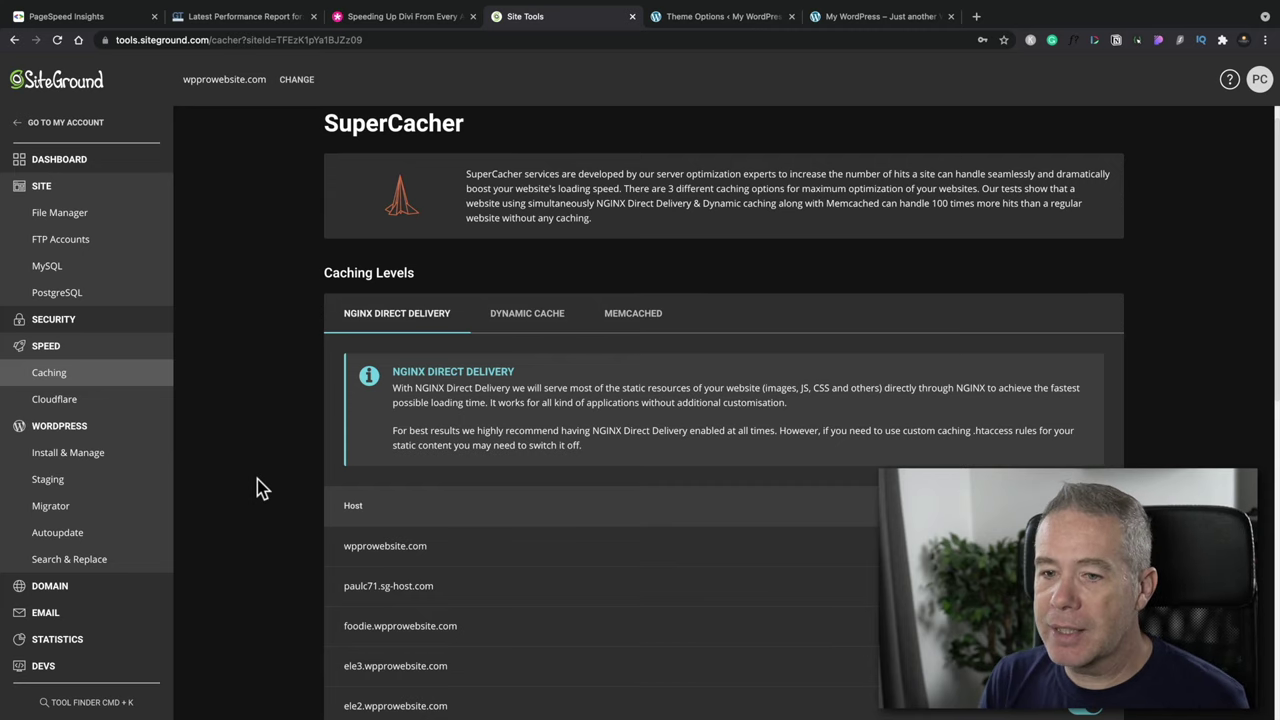
scroll(257, 479, "down", 1)
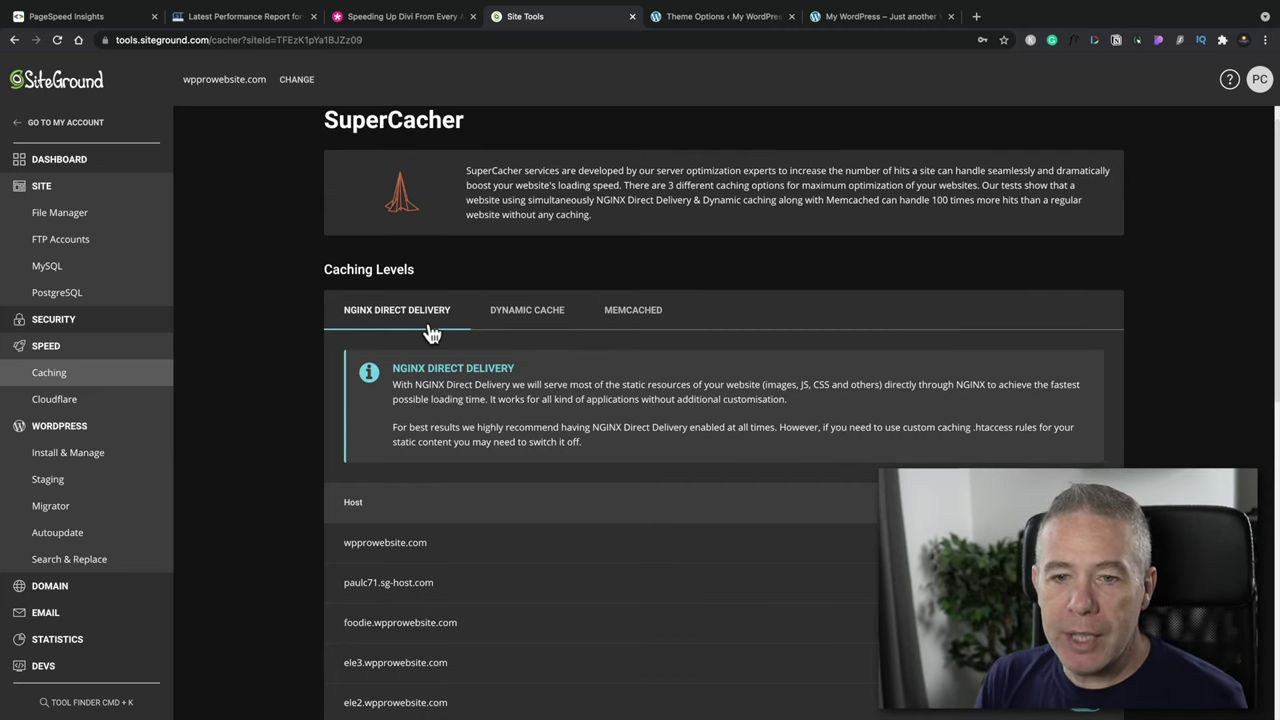
left_click(528, 314)
left_click(617, 343)
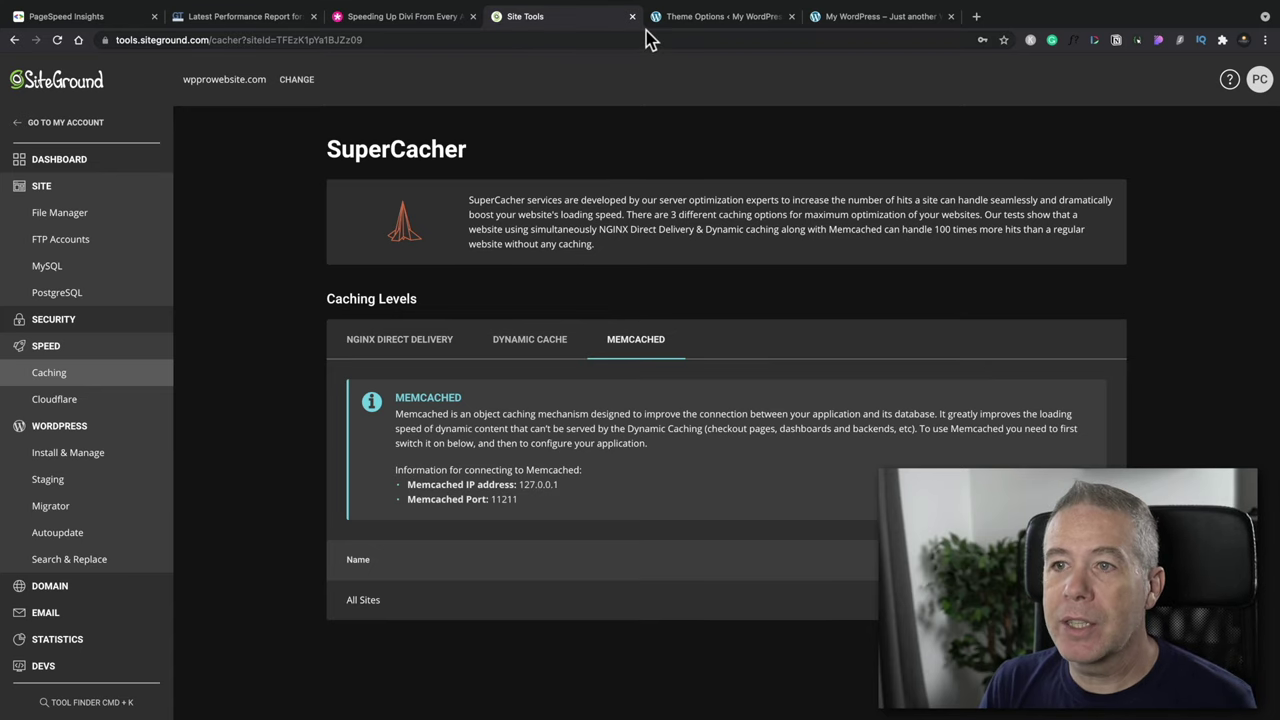
Step: Check all the performance settings in the Divi Theme Options of the WordPress site
left_click(691, 20)
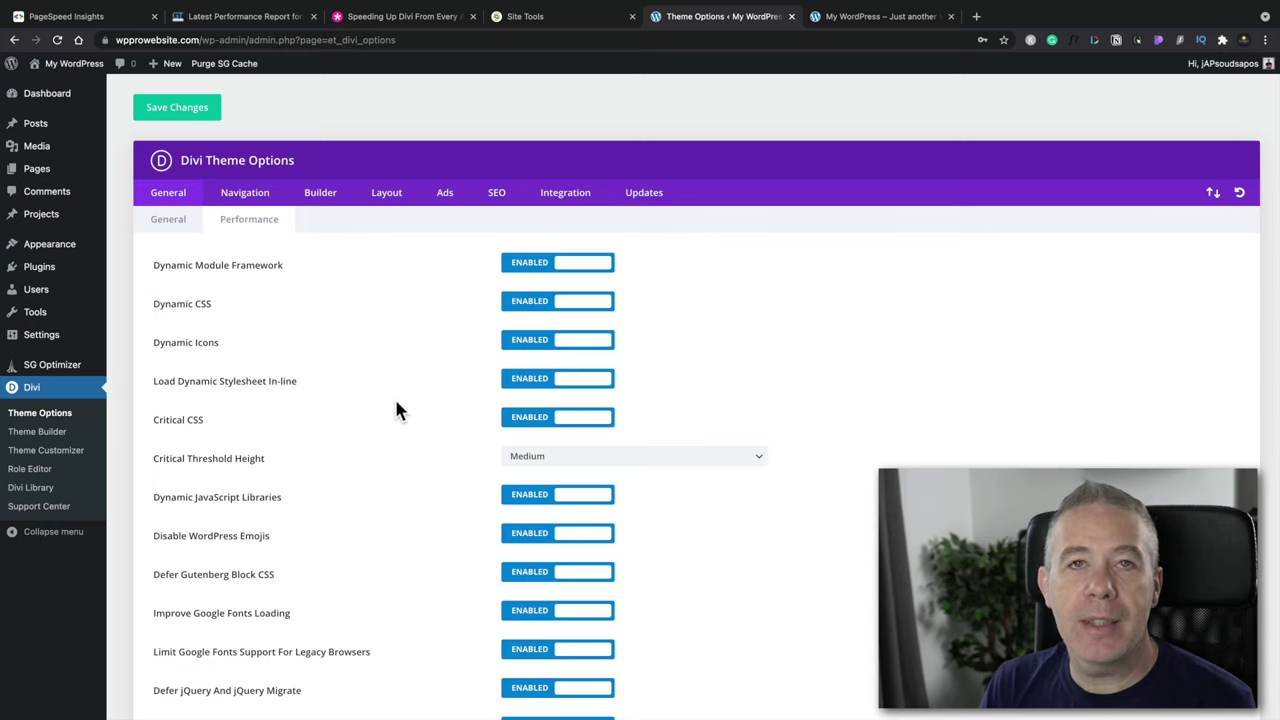
scroll(396, 410, "down", 4)
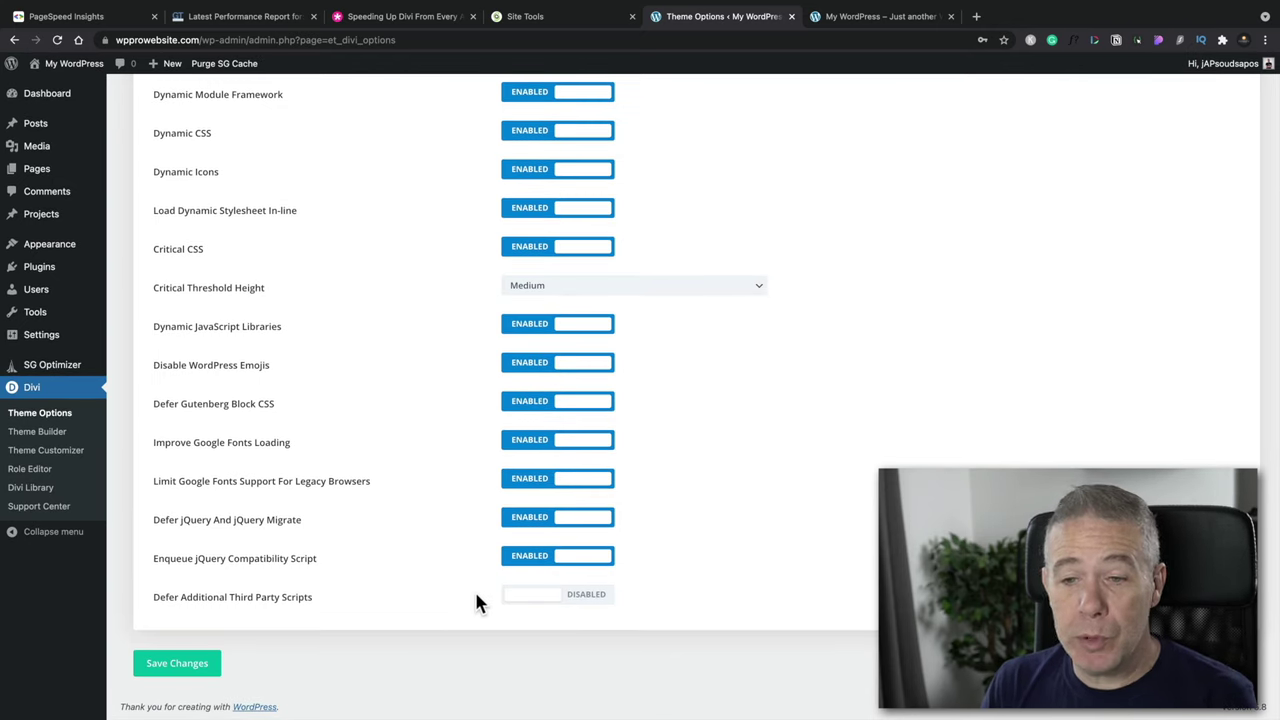
Step: Open SG Optimizer and review its SuperCacher and media optimization settings, including image optimization and WebP generation
left_click(74, 366)
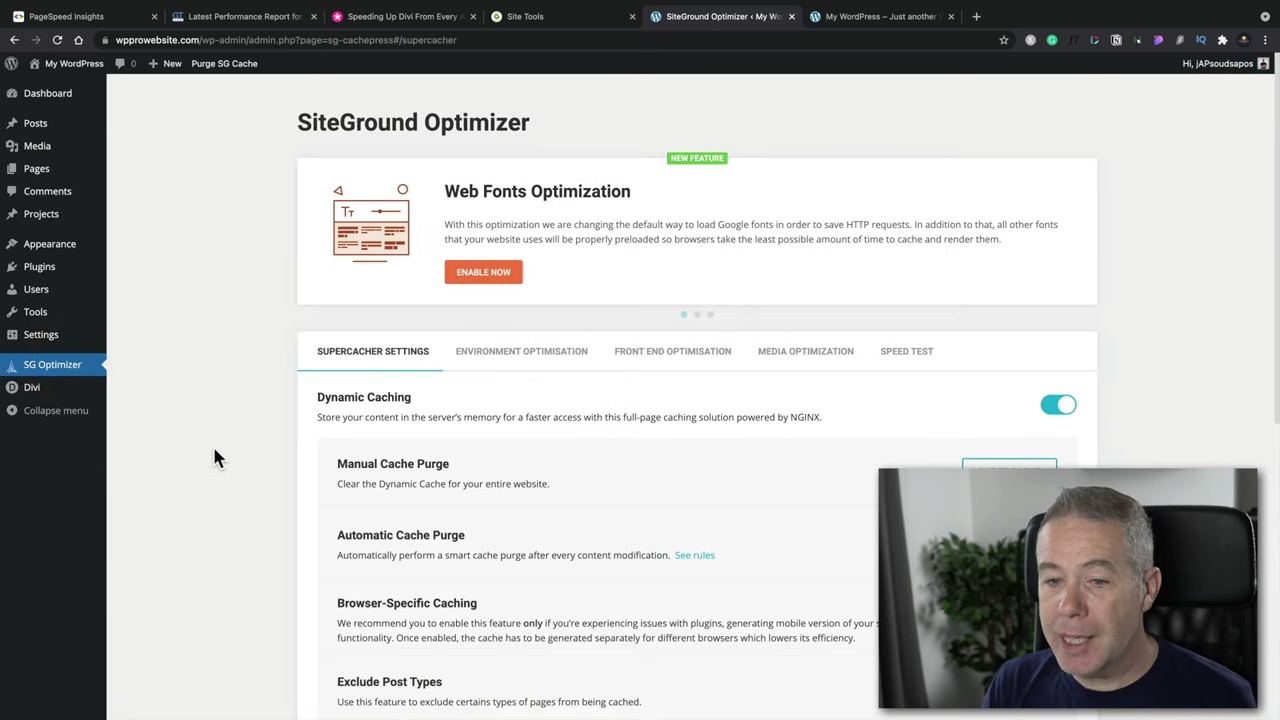
scroll(214, 452, "down", 4)
scroll(214, 450, "down", 1)
left_click(801, 163)
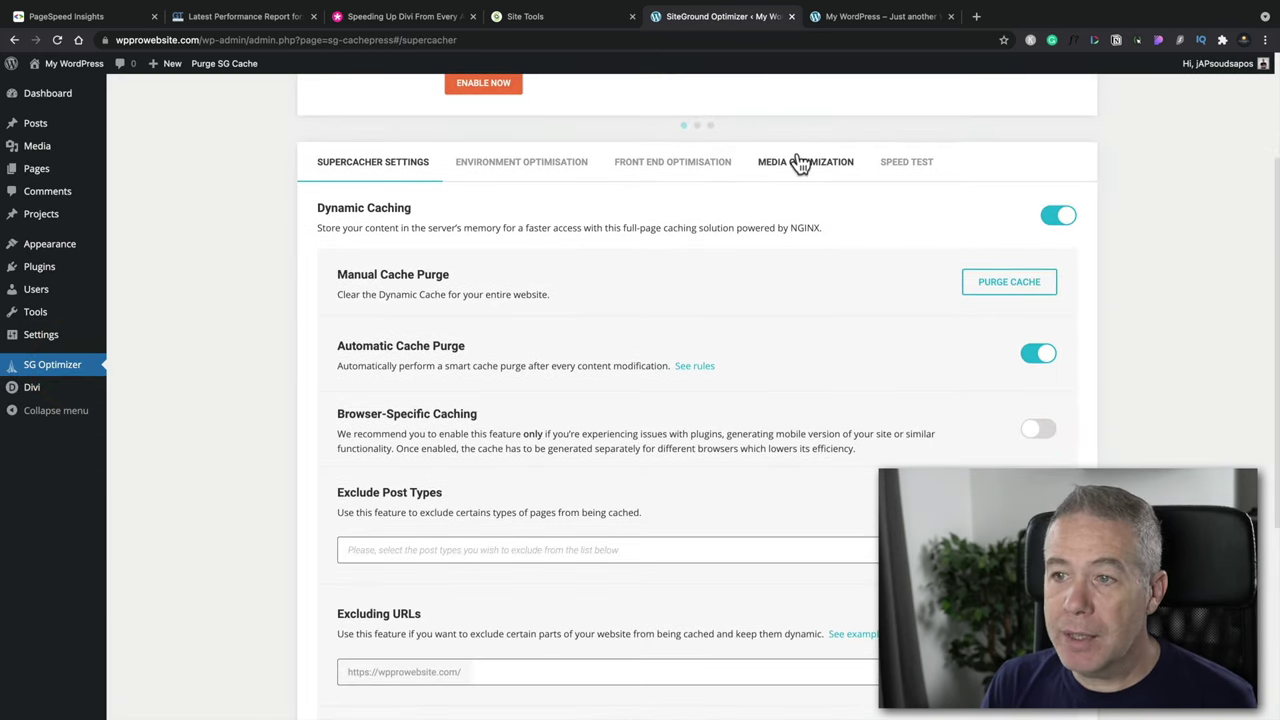
left_click(801, 163)
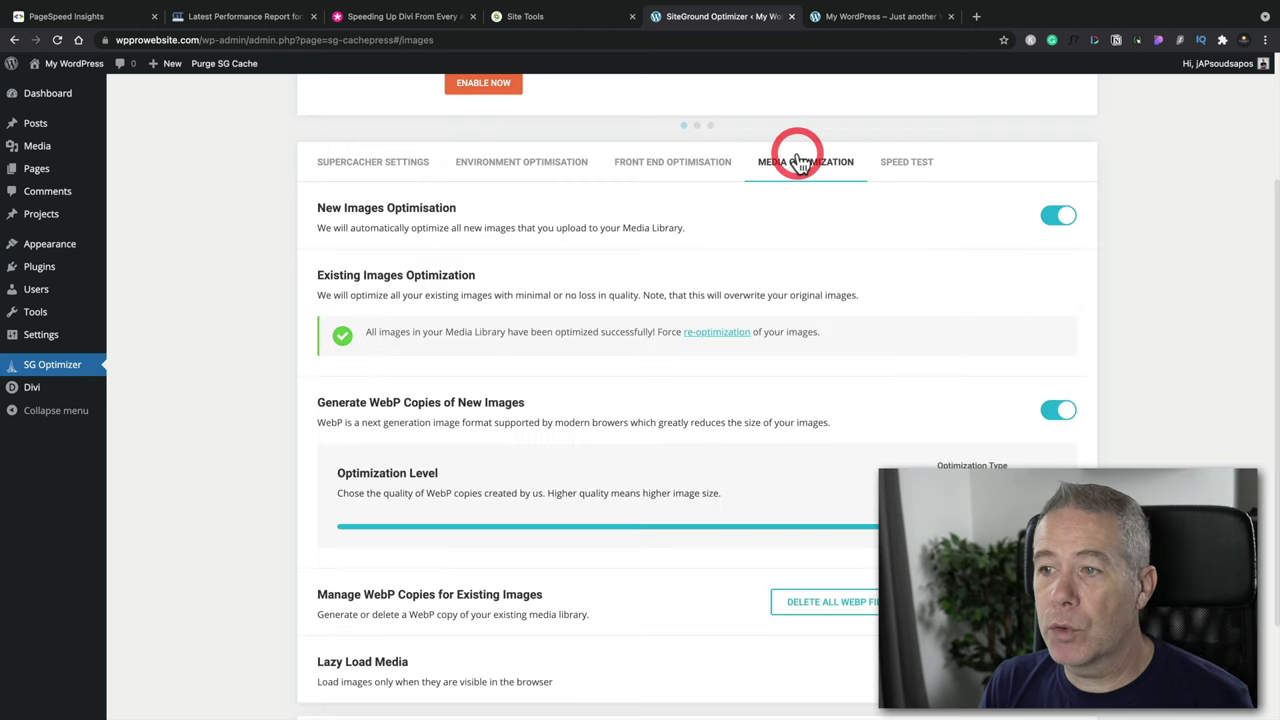
scroll(785, 445, "down", 2)
scroll(785, 450, "down", 2)
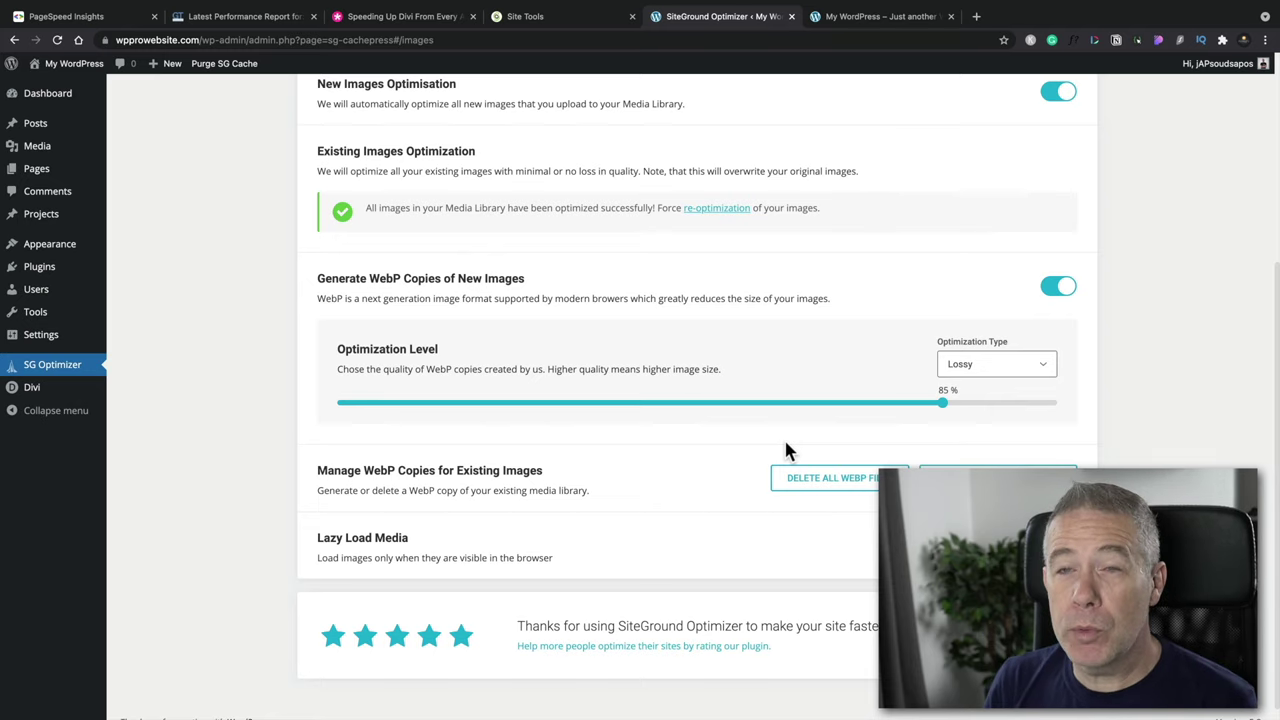
scroll(785, 443, "up", 5)
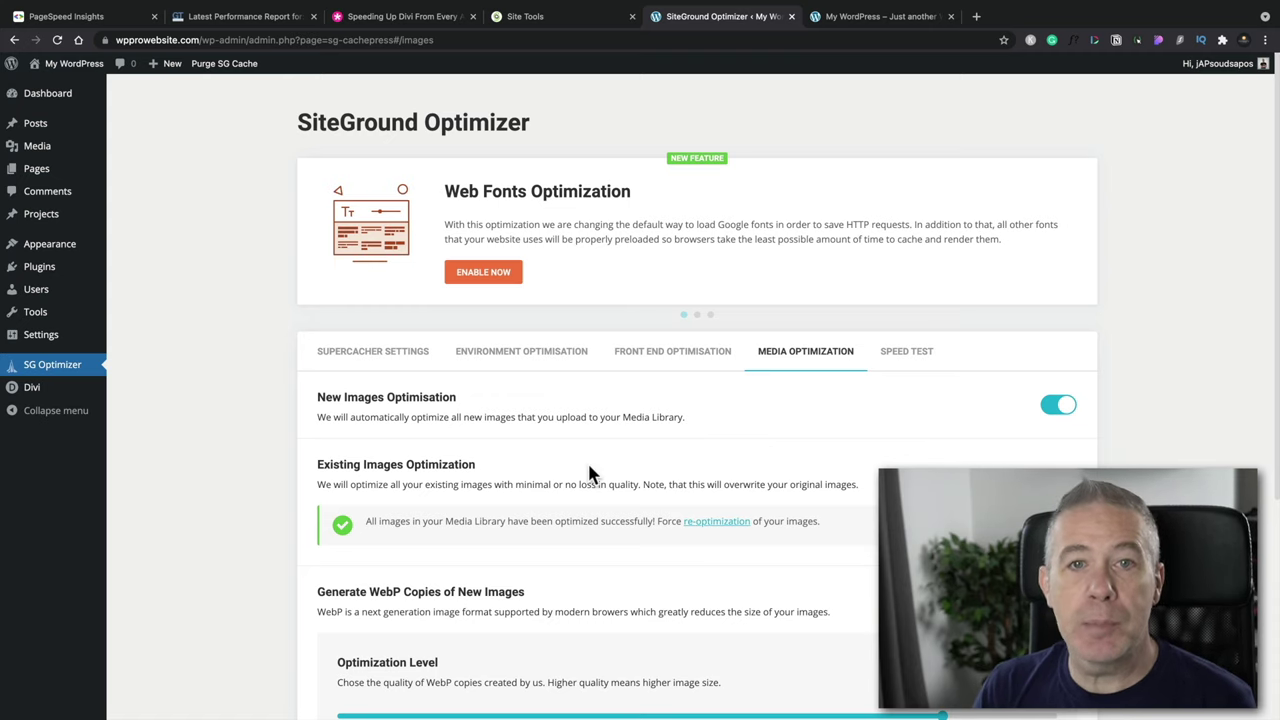
Step: Purge the site's SG cache from WordPress
left_click(230, 63)
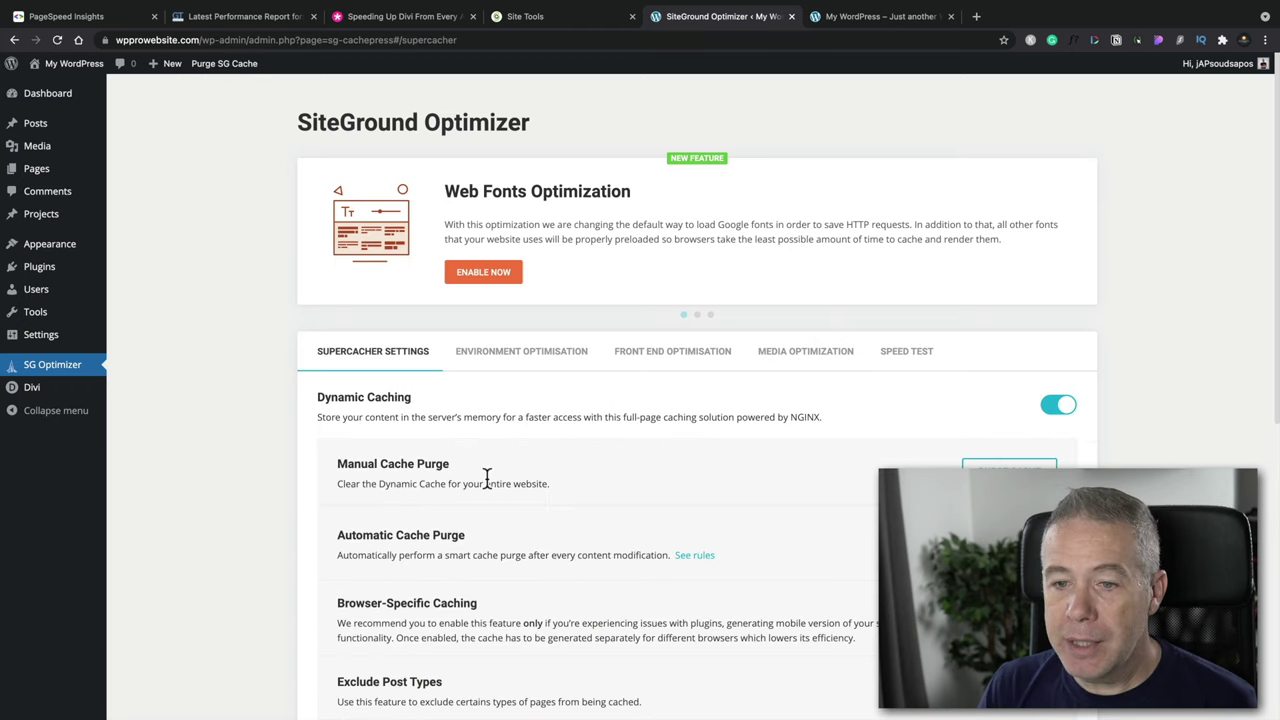
scroll(487, 478, "down", 5)
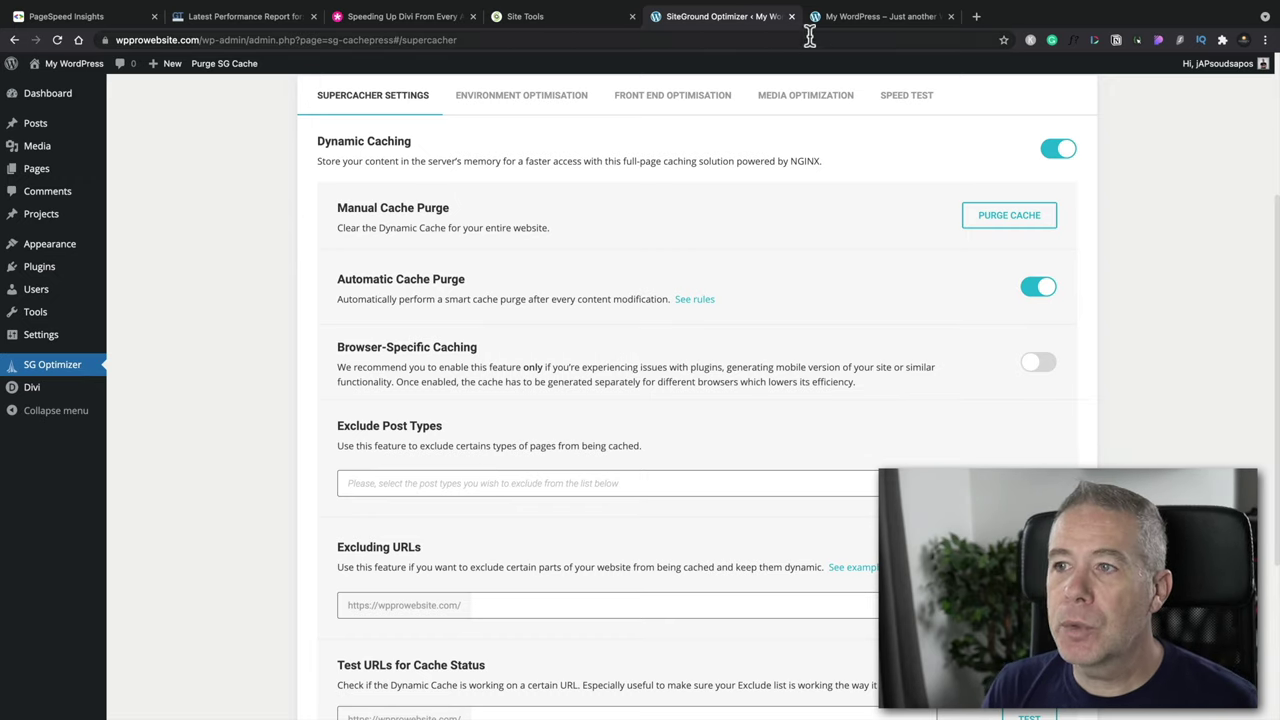
left_click(842, 18)
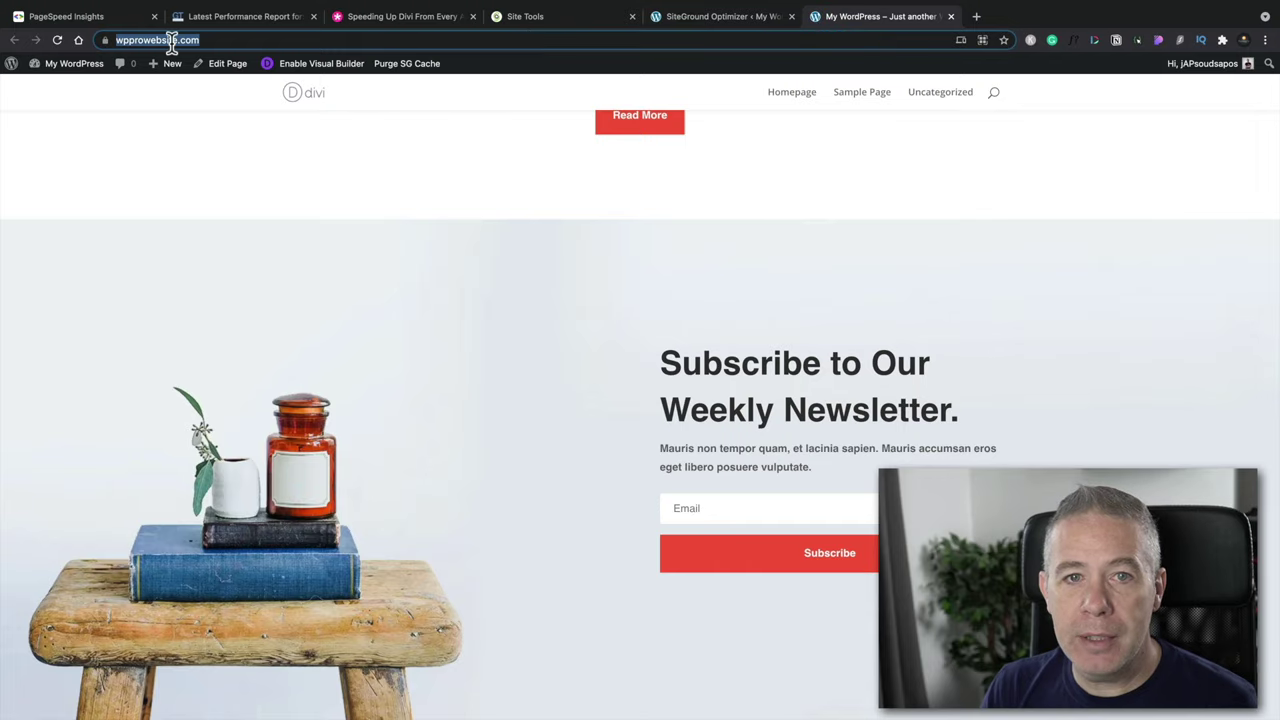
key("super+1")
left_click(383, 183)
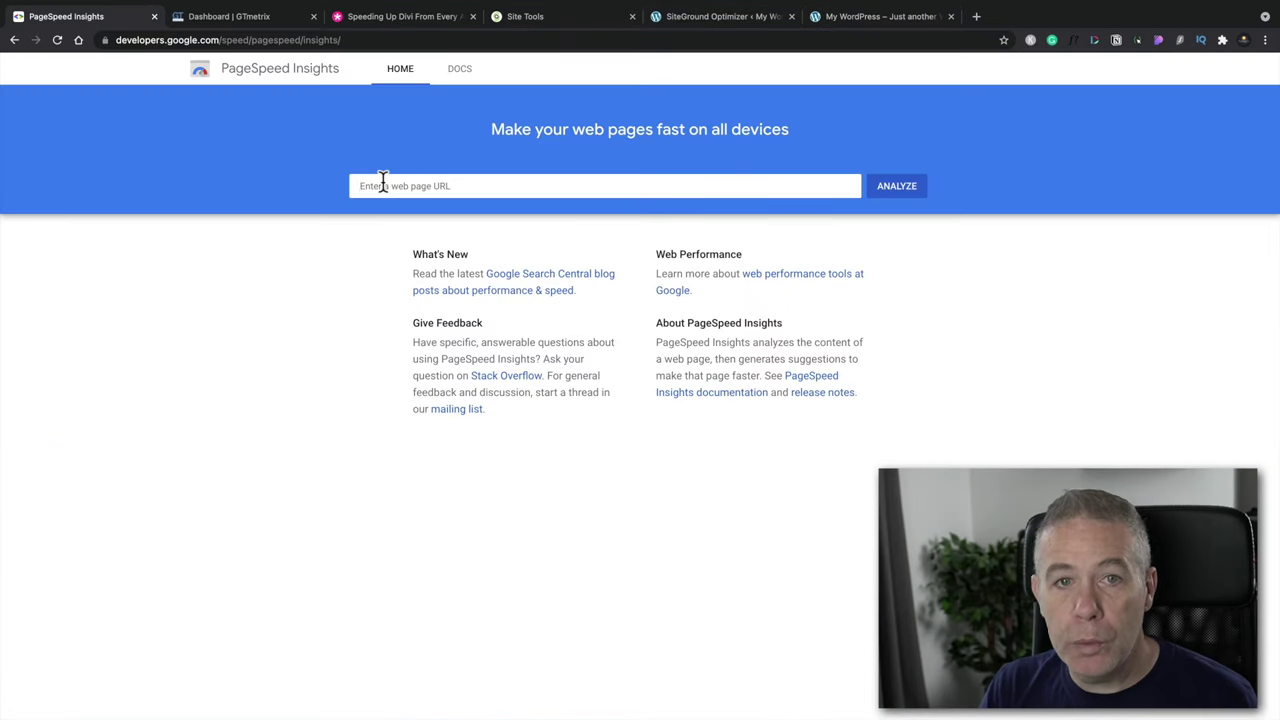
type("https://wpprowebsite.com/")
left_click(897, 187)
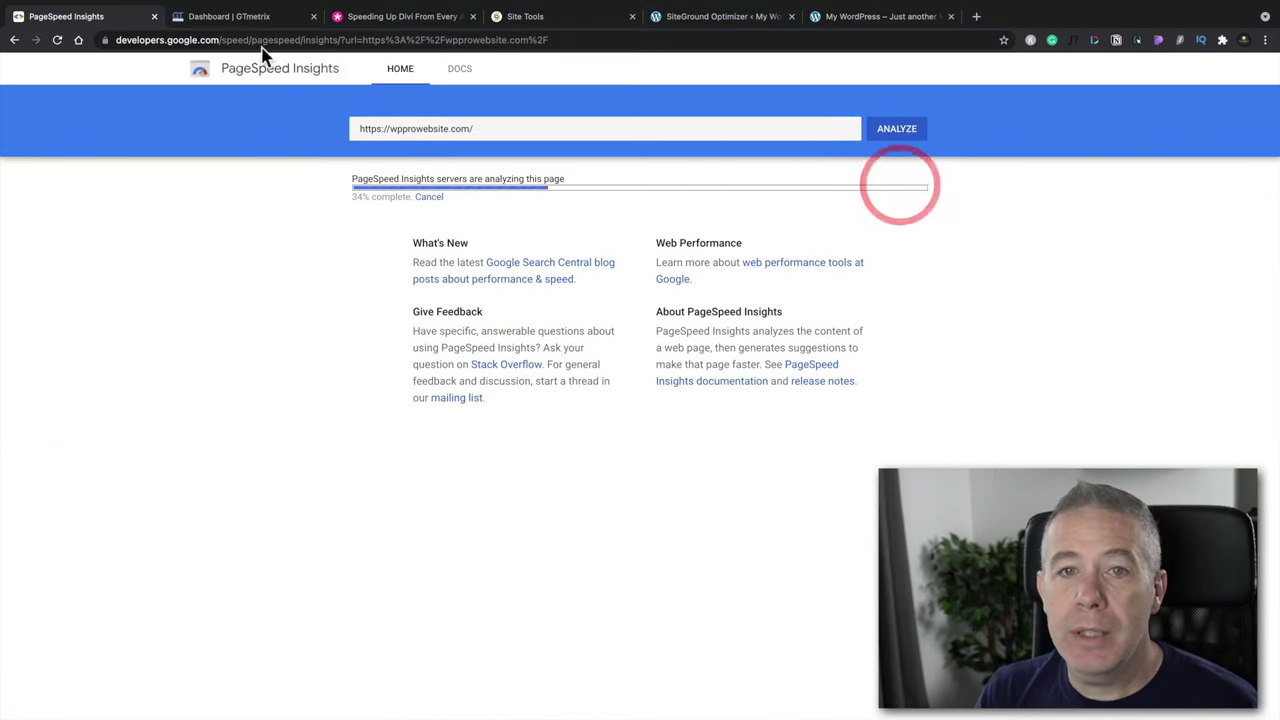
left_click(230, 16)
left_click(268, 208)
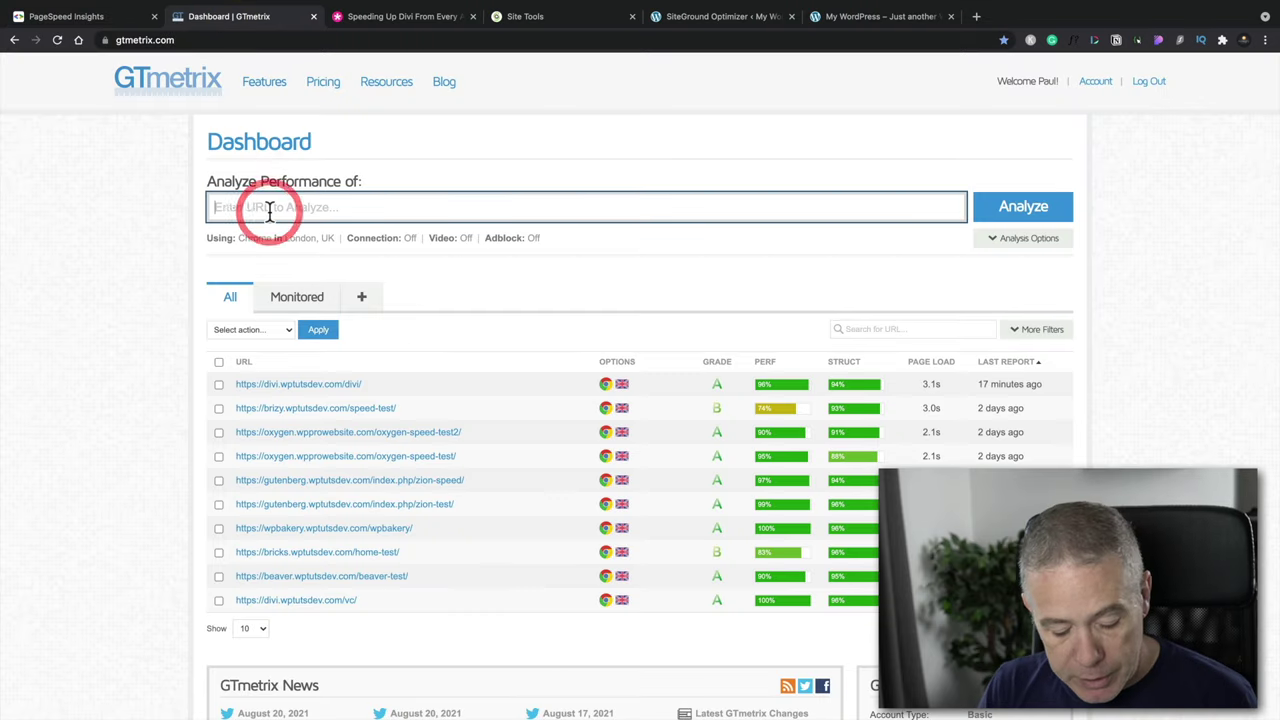
type("https://wpprowebsite.com/")
left_click(1023, 206)
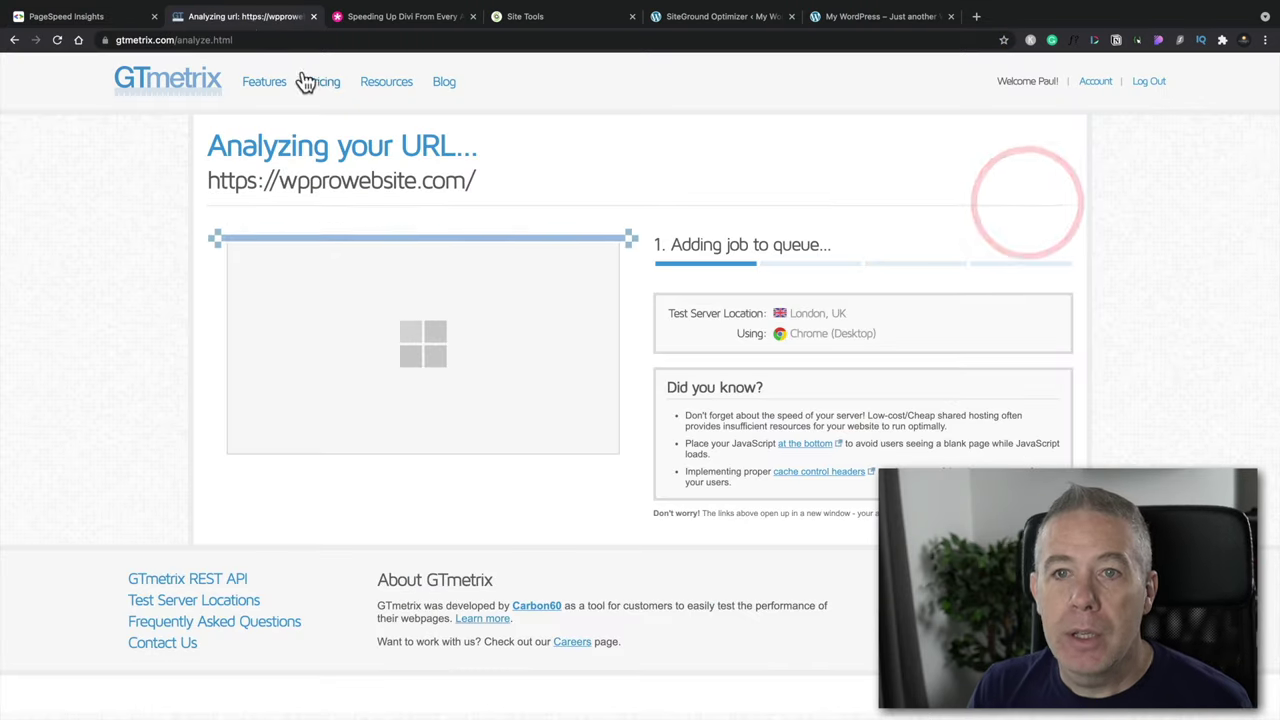
Step: Compare the site's mobile and desktop scores and the mobile lab data in PageSpeed Insights
left_click(82, 18)
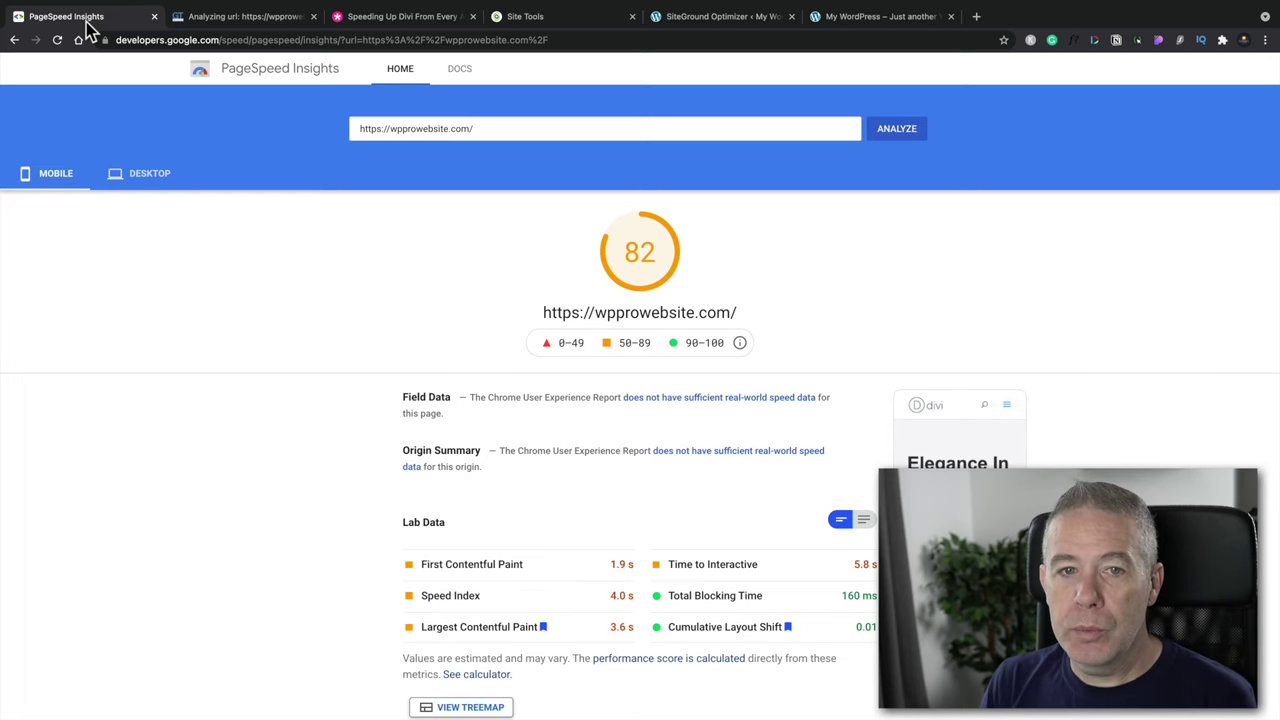
left_click(120, 176)
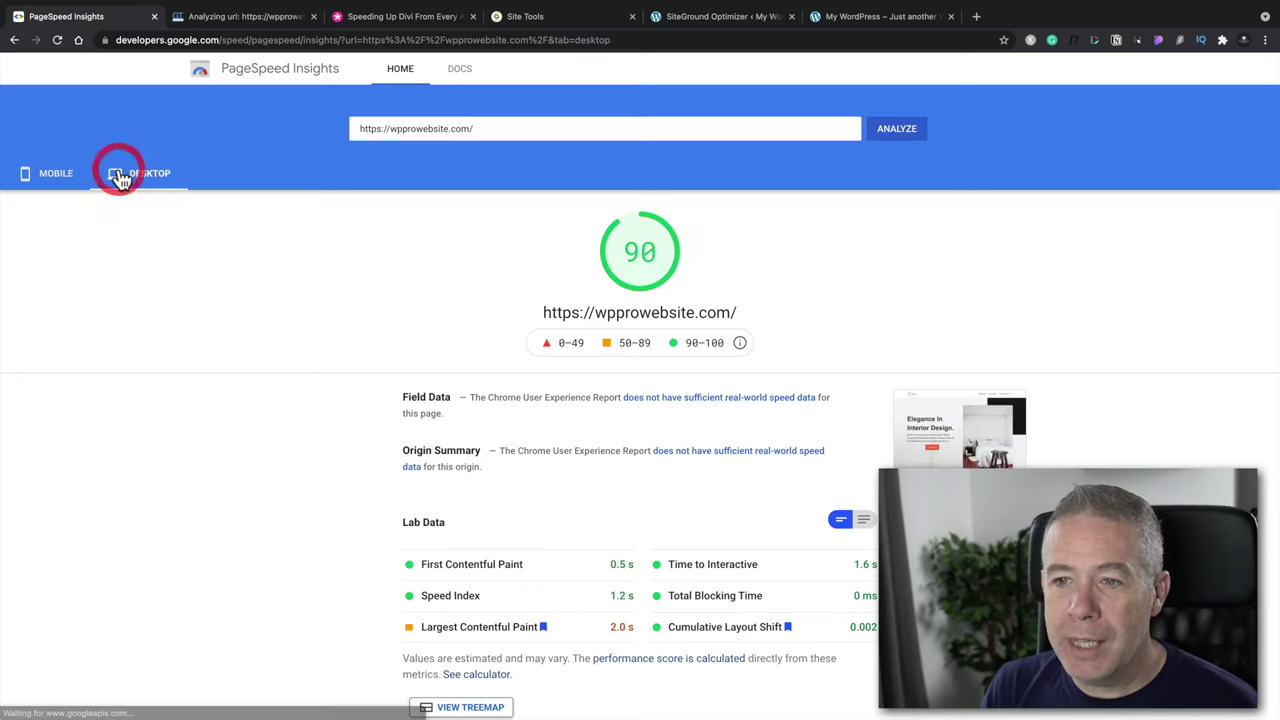
left_click(52, 177)
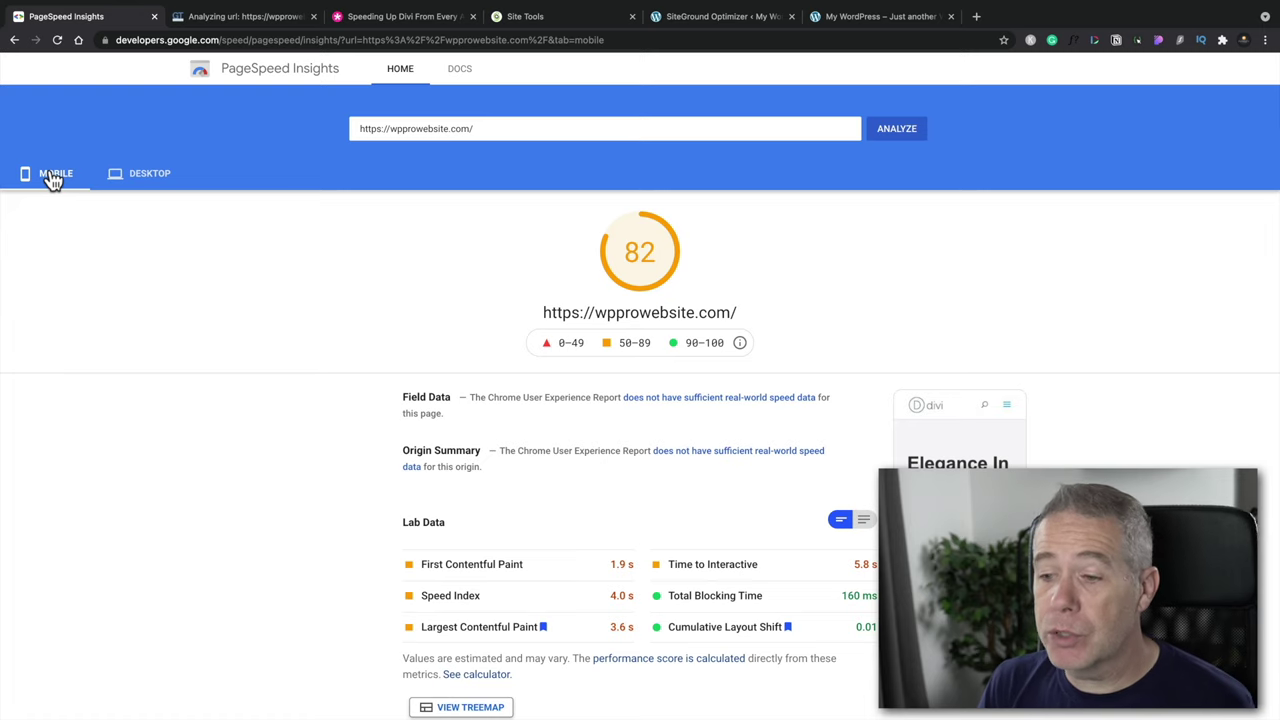
scroll(335, 545, "down", 2)
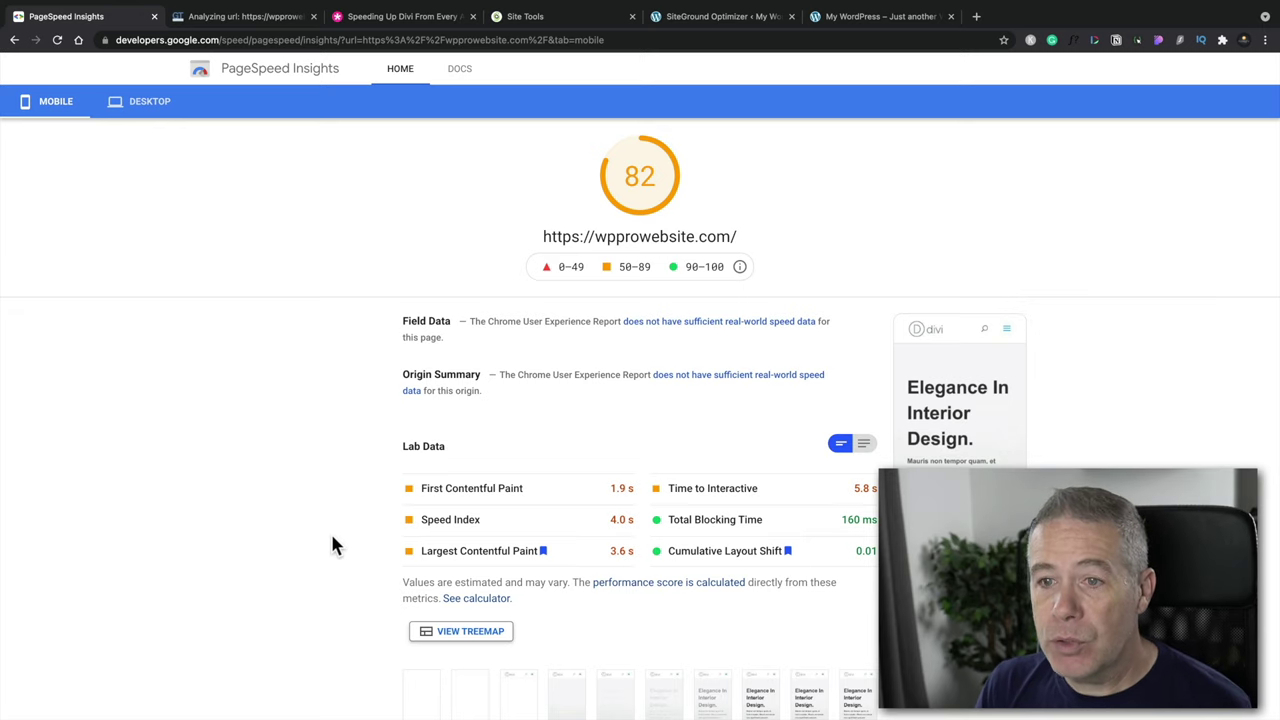
left_click(332, 537)
scroll(332, 537, "up", 1)
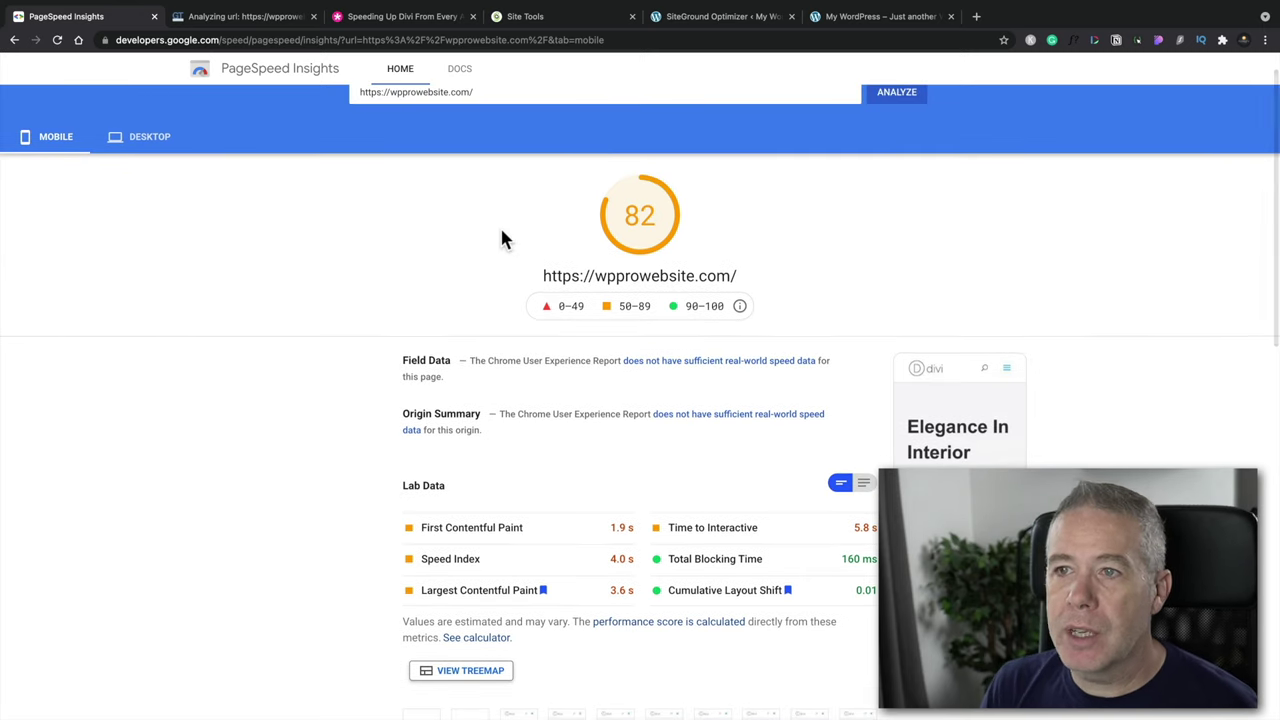
Step: Examine the GTmetrix report's grades, Web Vitals, top issues and page details, and compare them with the PageSpeed Insights result
left_click(270, 18)
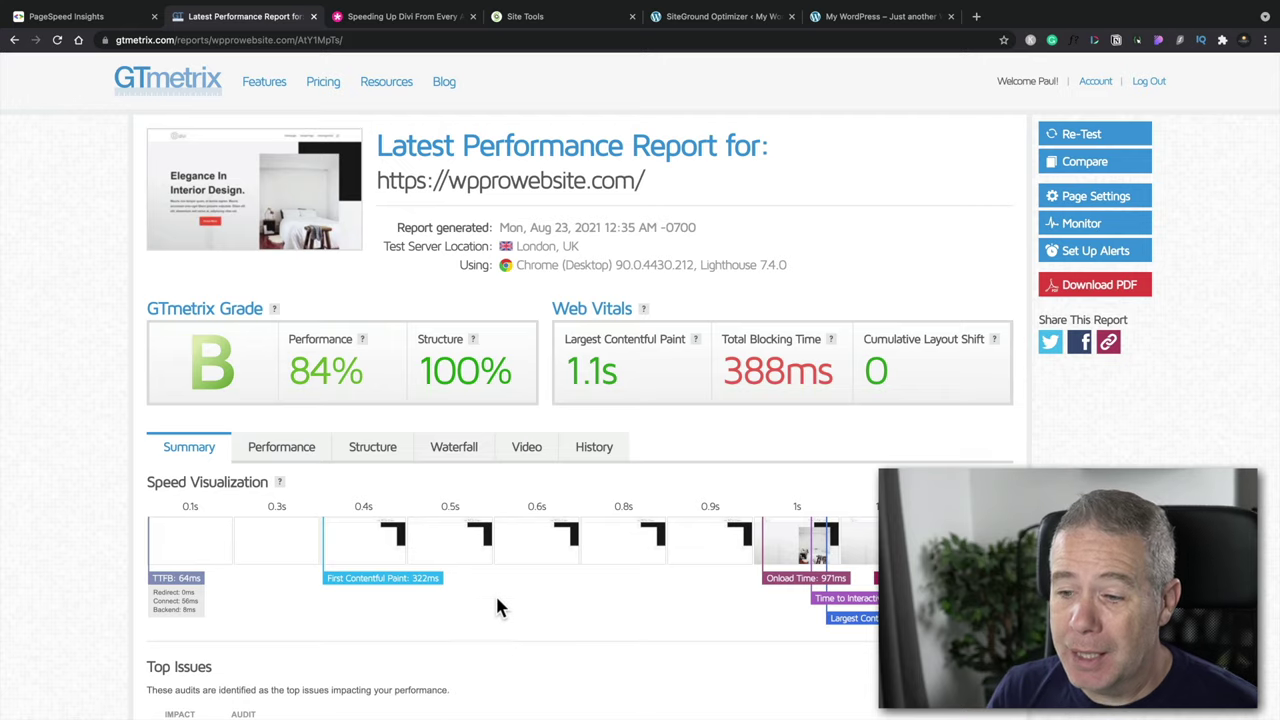
scroll(497, 604, "down", 3)
scroll(498, 606, "down", 3)
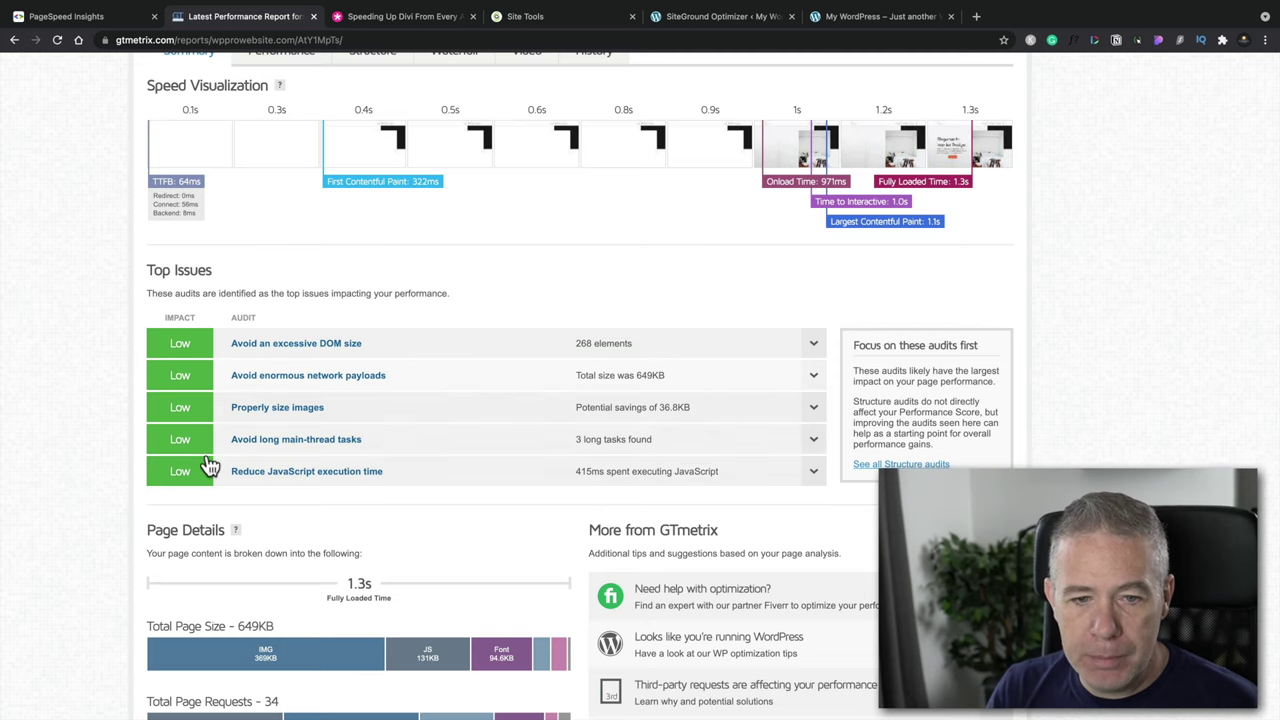
scroll(300, 528, "down", 3)
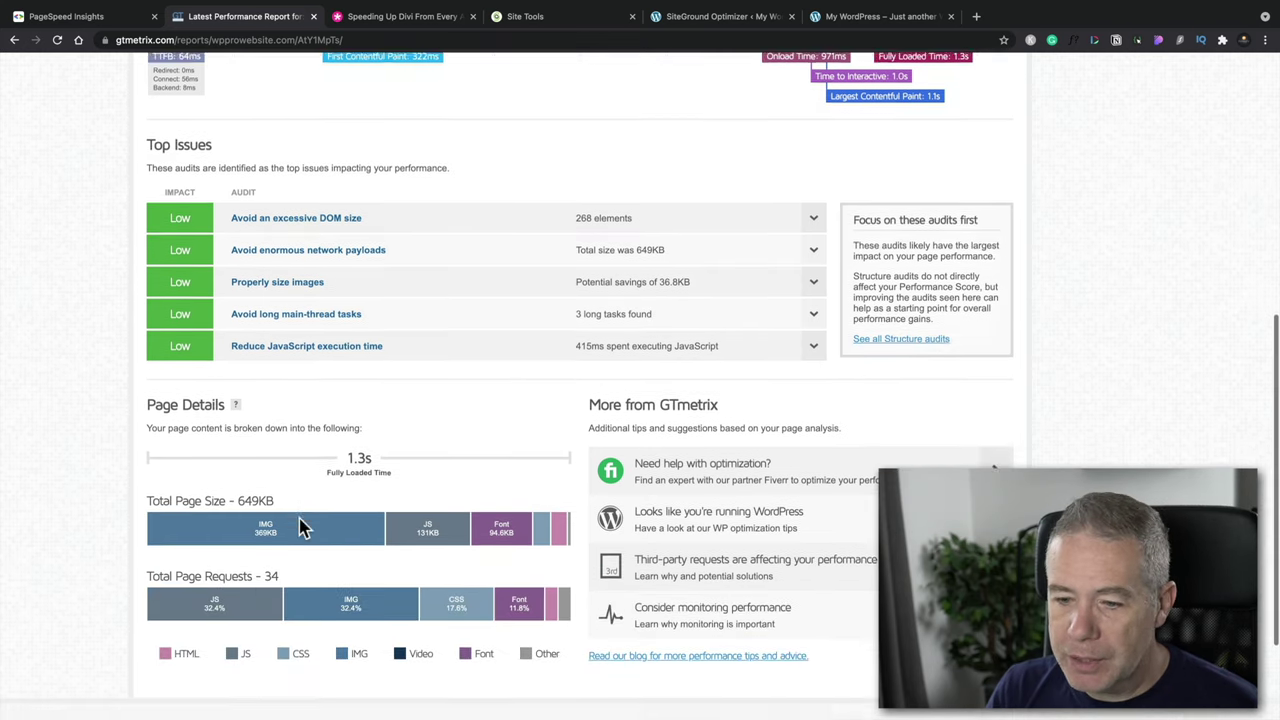
scroll(300, 528, "up", 6)
scroll(299, 520, "up", 1)
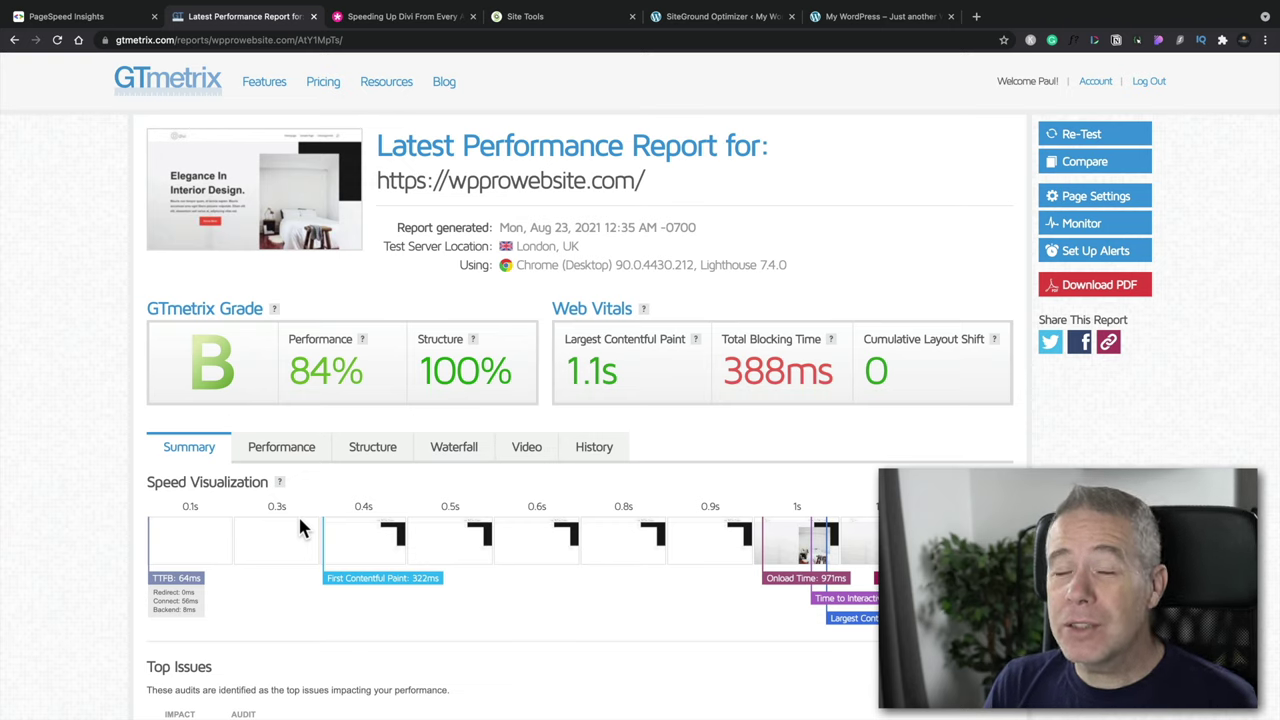
left_click(84, 27)
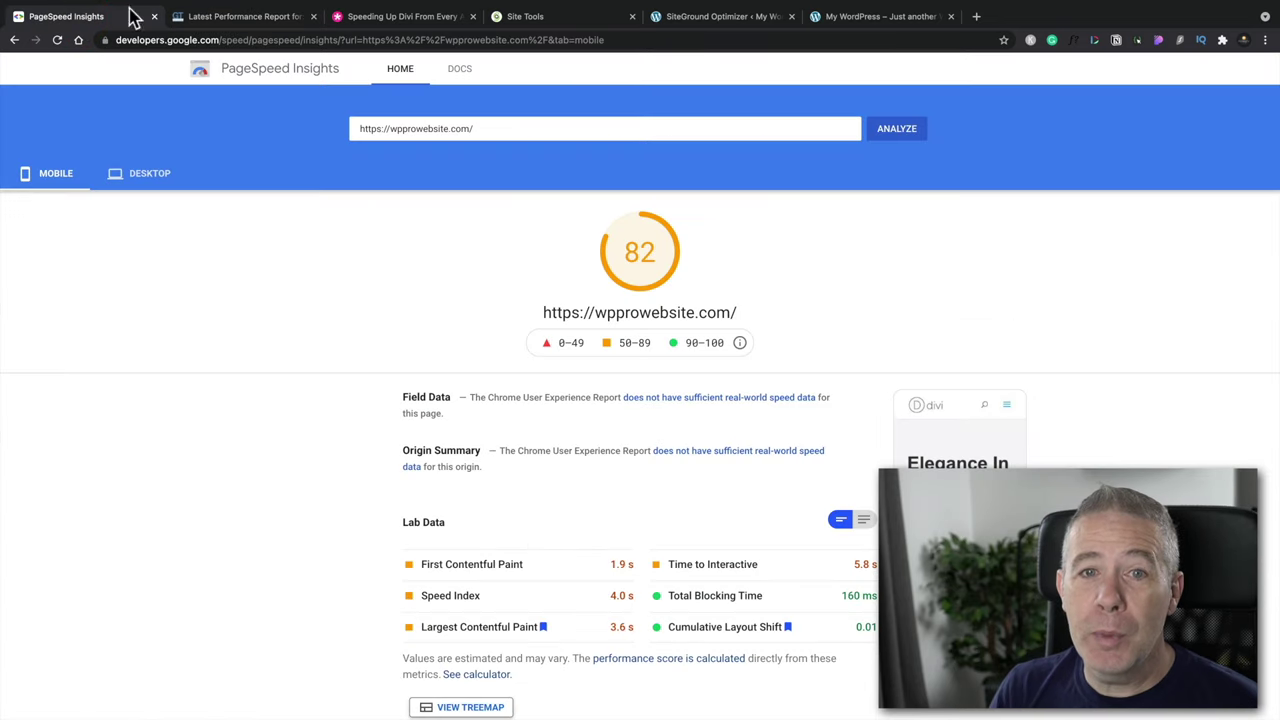
left_click(218, 18)
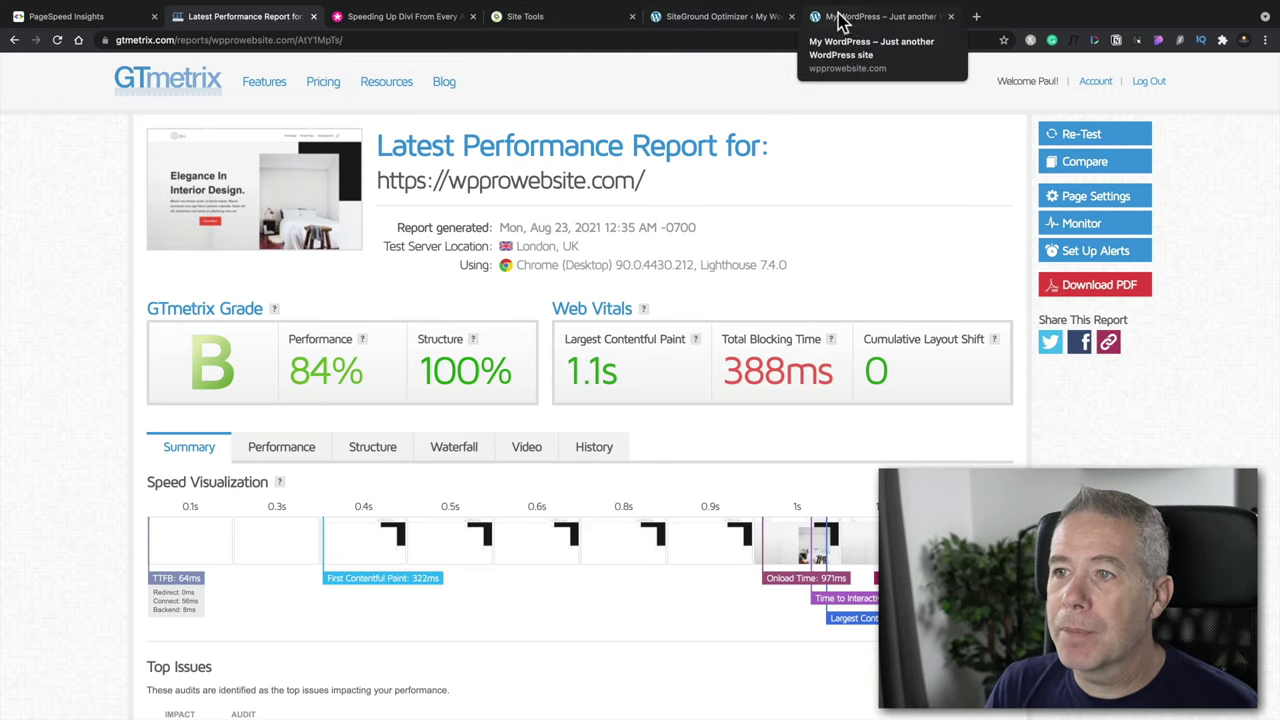
Step: Look over the SuperCacher settings in the site's SiteGround Optimizer again
left_click(720, 17)
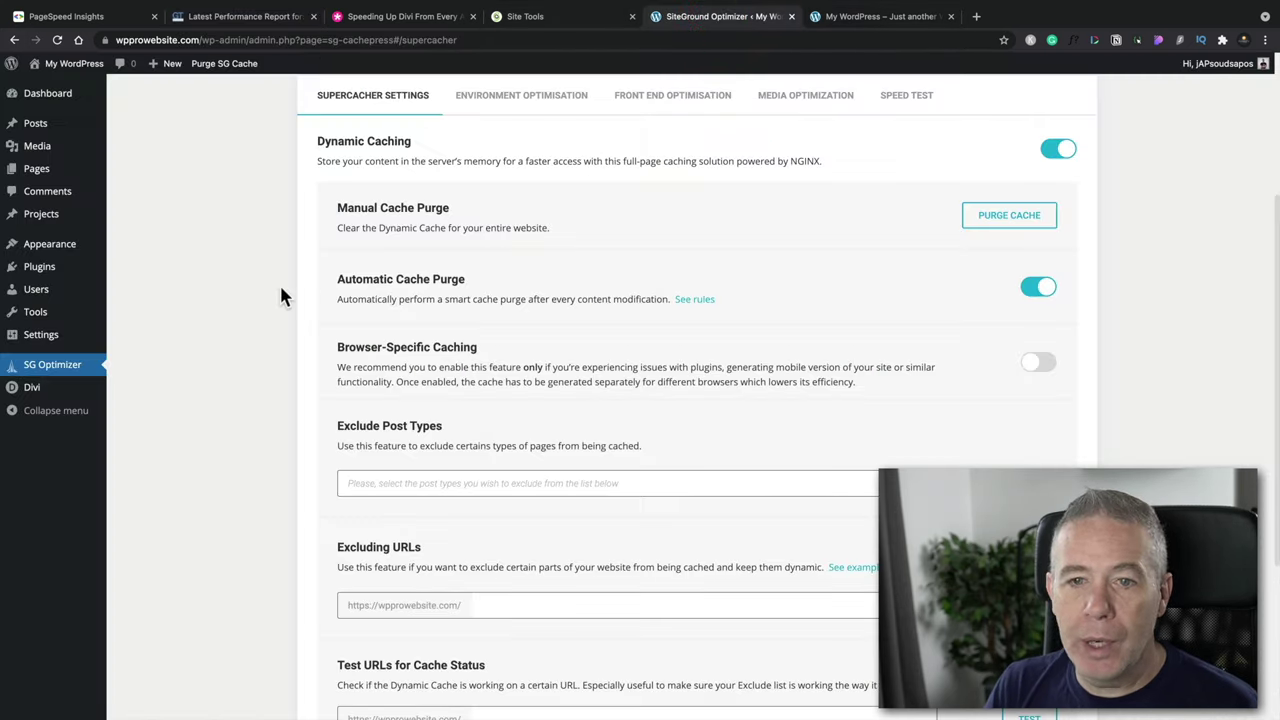
scroll(279, 285, "up", 5)
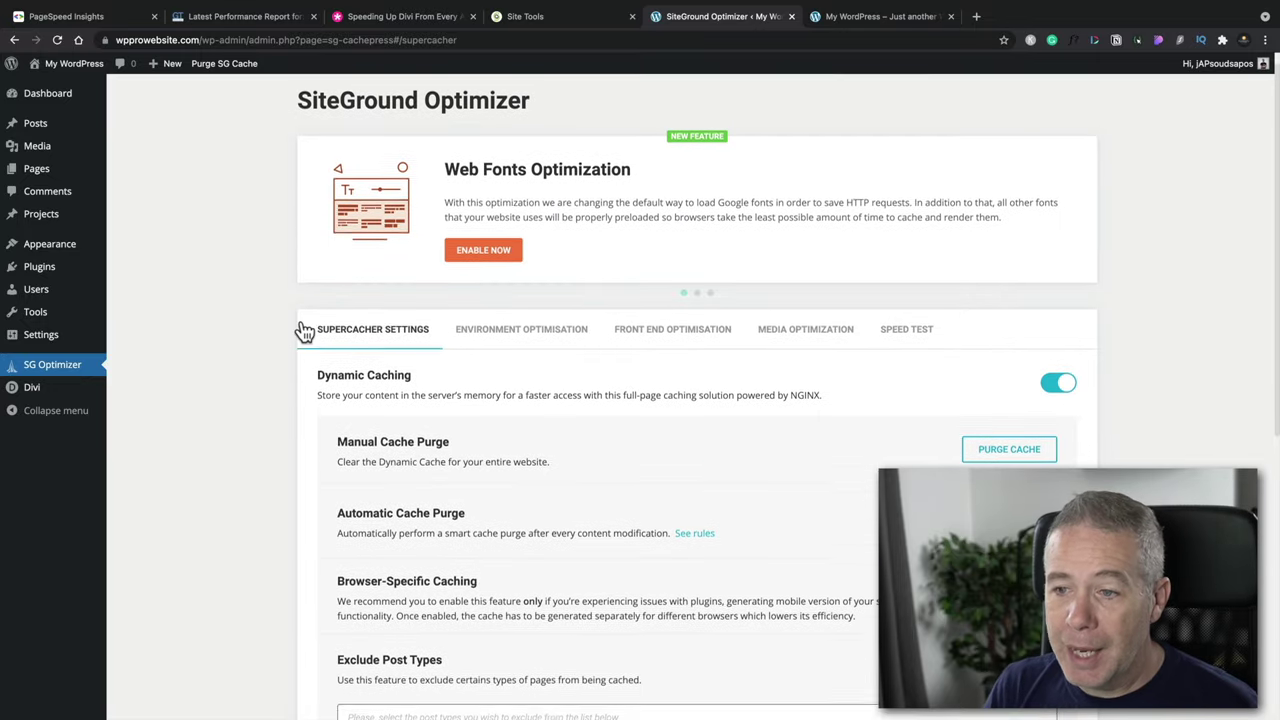
scroll(304, 332, "down", 1)
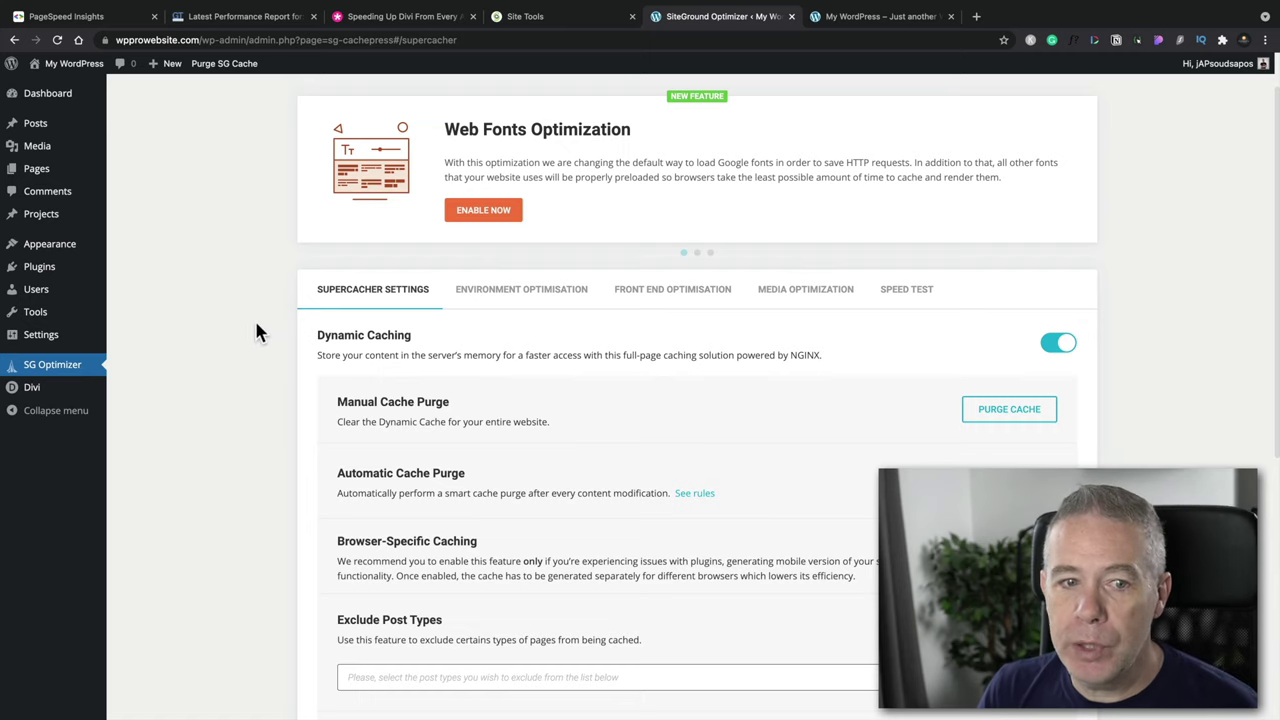
Step: Enable Defer Additional Third Party Scripts in the Divi Theme Options performance settings and save the changes
mouse_move(65, 393)
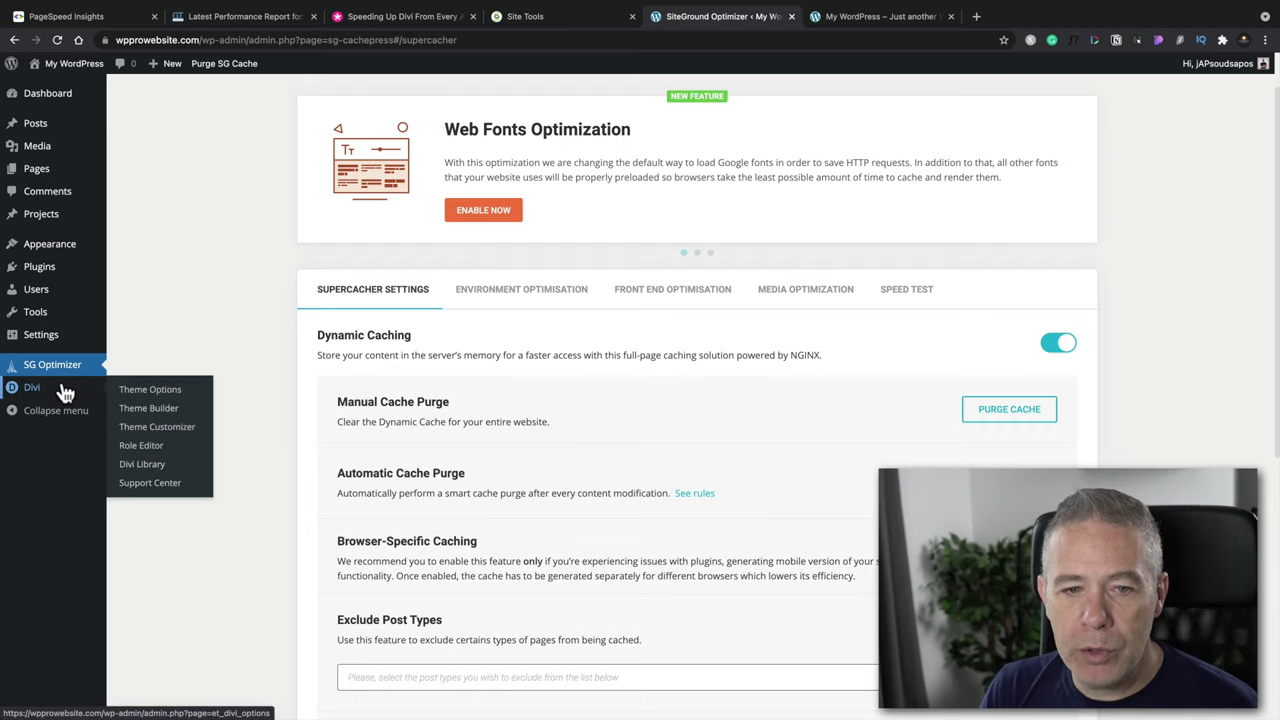
left_click(140, 393)
left_click(250, 215)
scroll(373, 570, "down", 1)
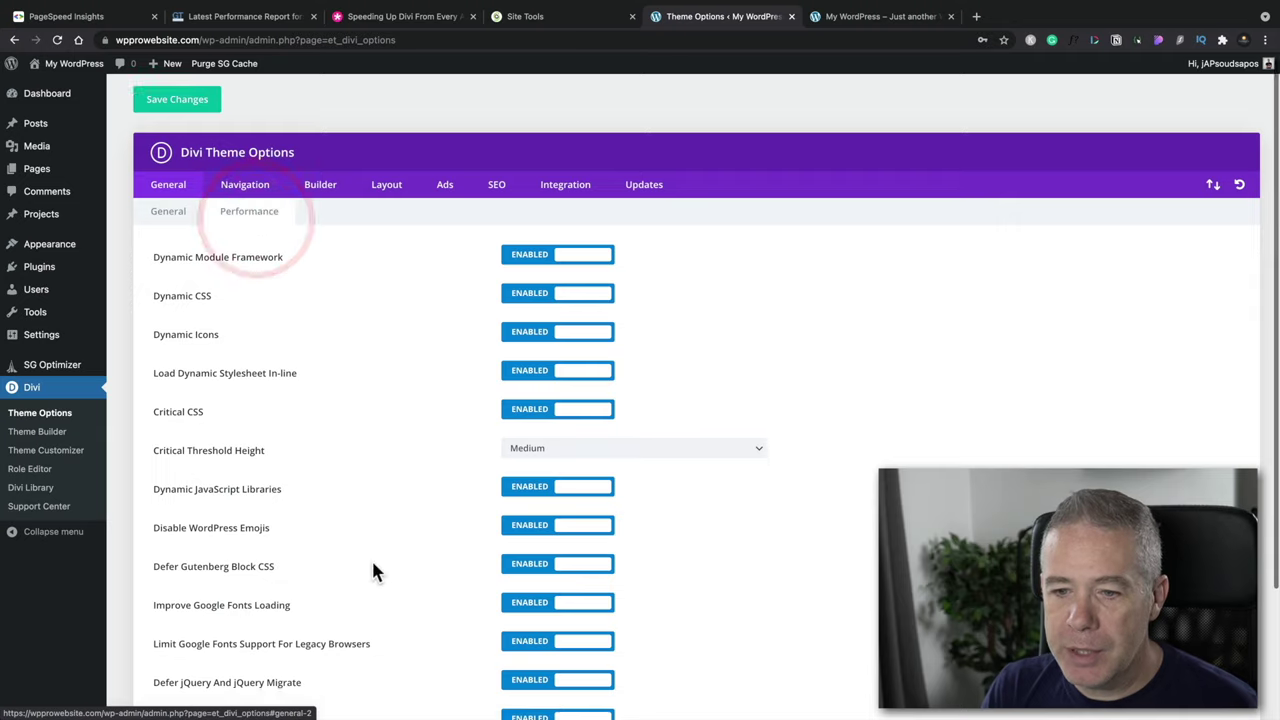
scroll(373, 570, "down", 2)
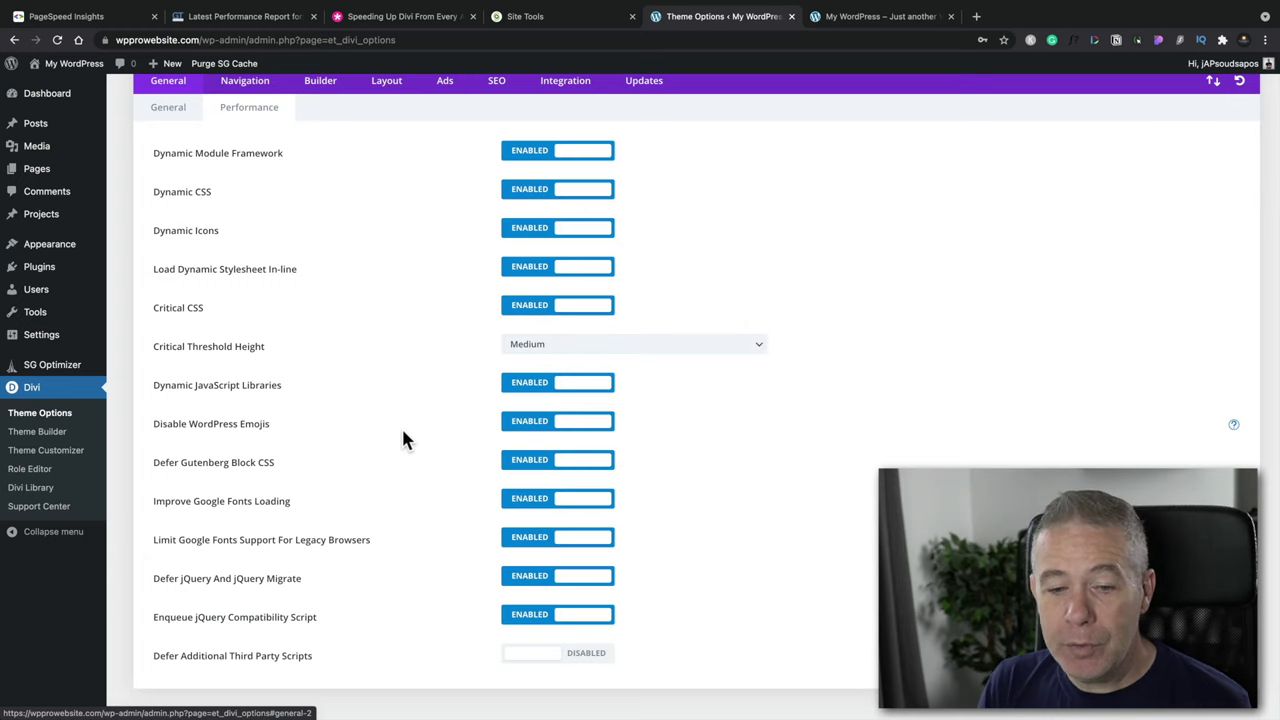
scroll(403, 433, "down", 1)
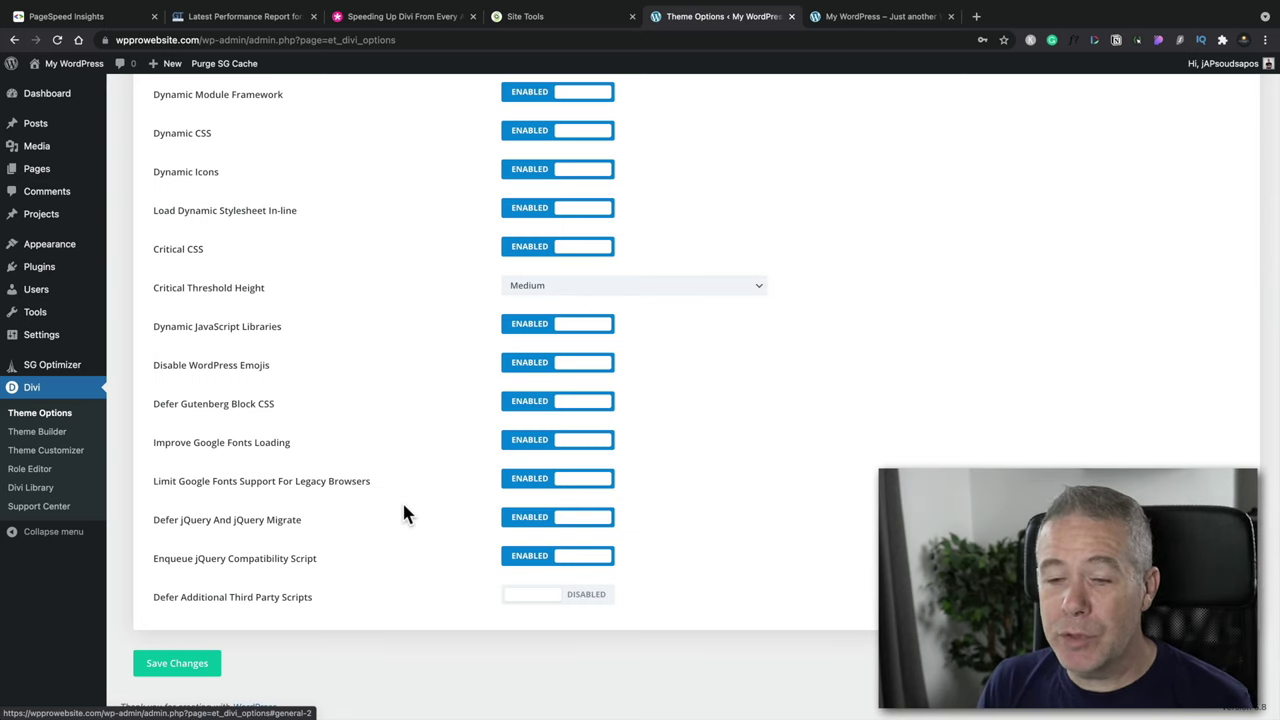
left_click(570, 594)
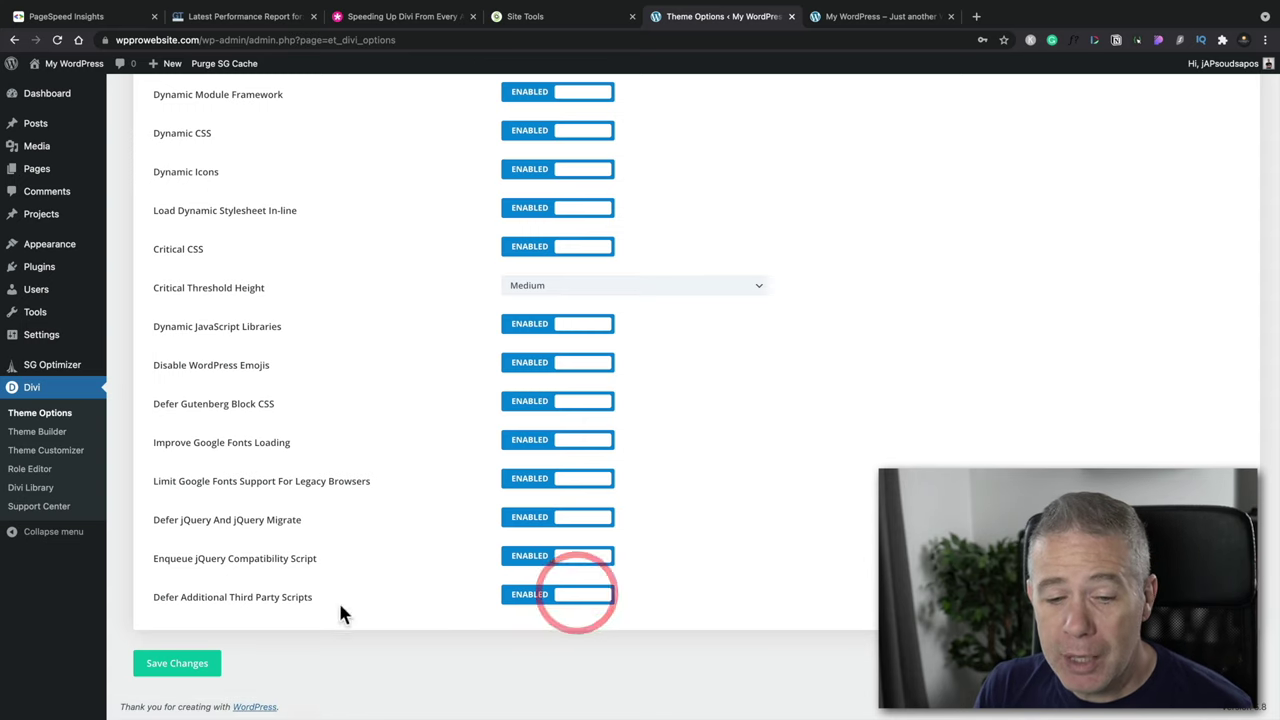
left_click(185, 664)
scroll(360, 295, "up", 3)
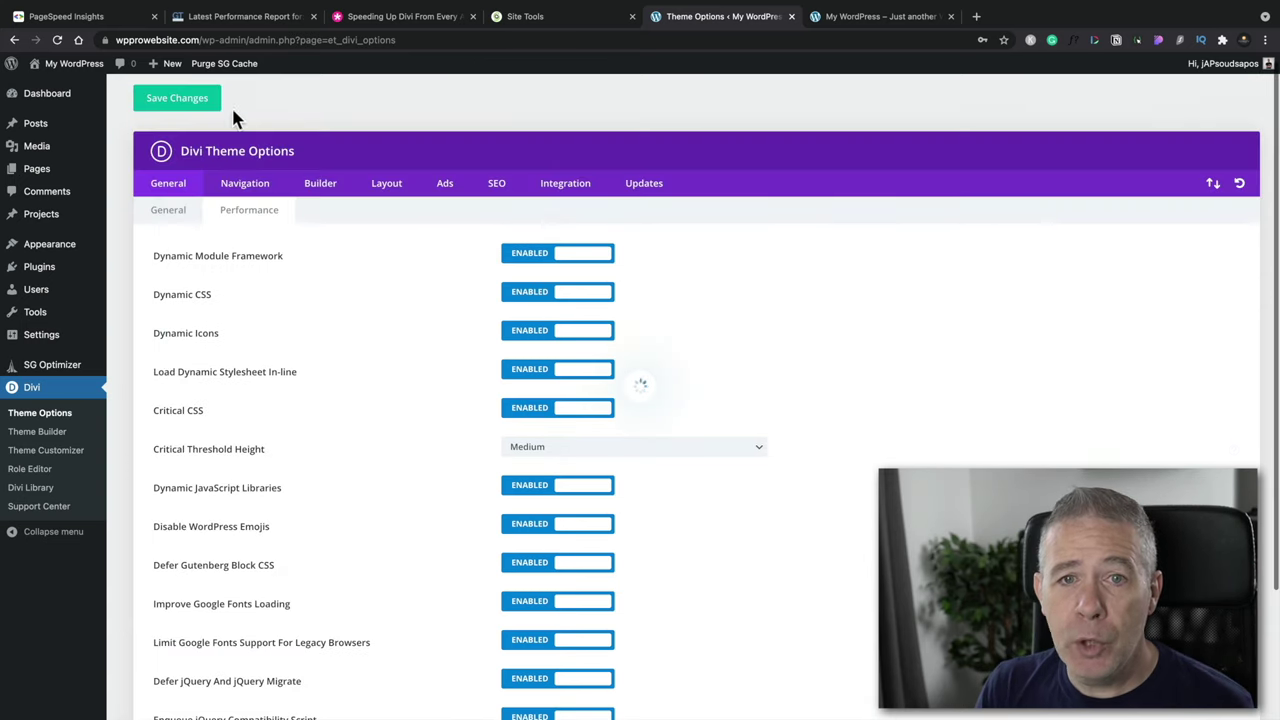
Step: Purge the SG cache from WordPress and flush the Memcached, Dynamic Cache and NGINX Direct Delivery levels in SiteGround Site Tools
left_click(233, 64)
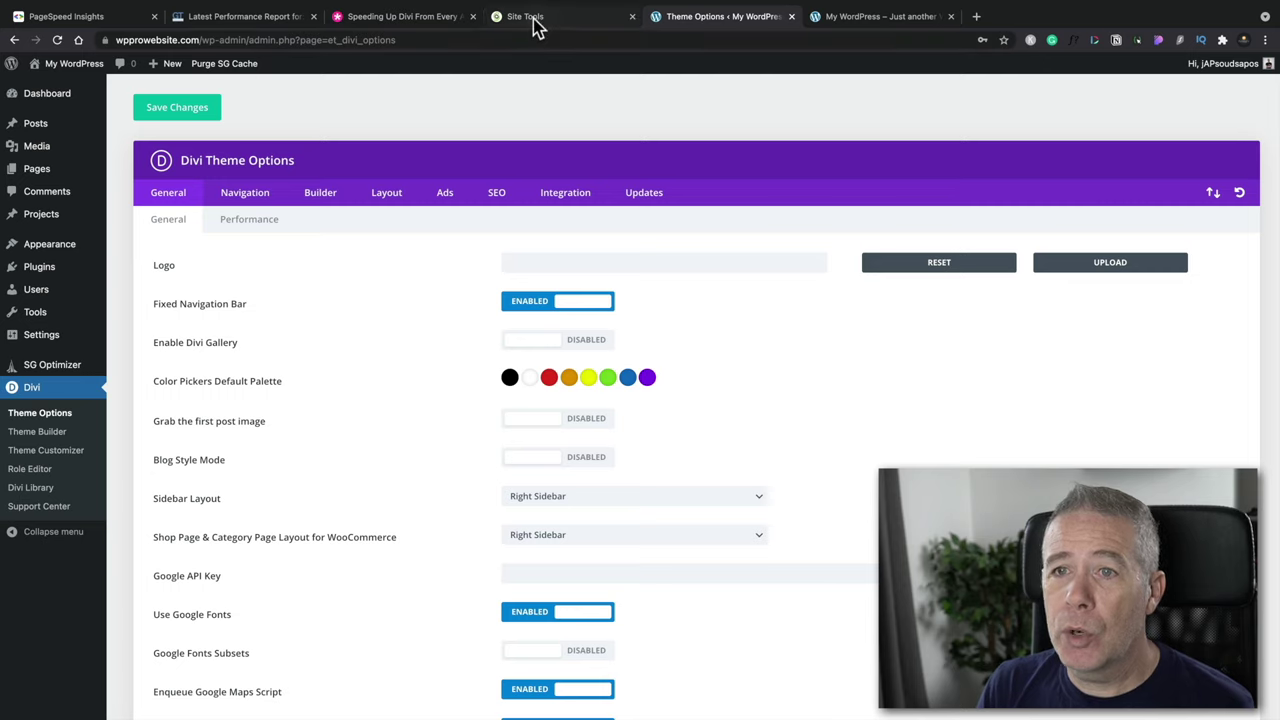
left_click(530, 17)
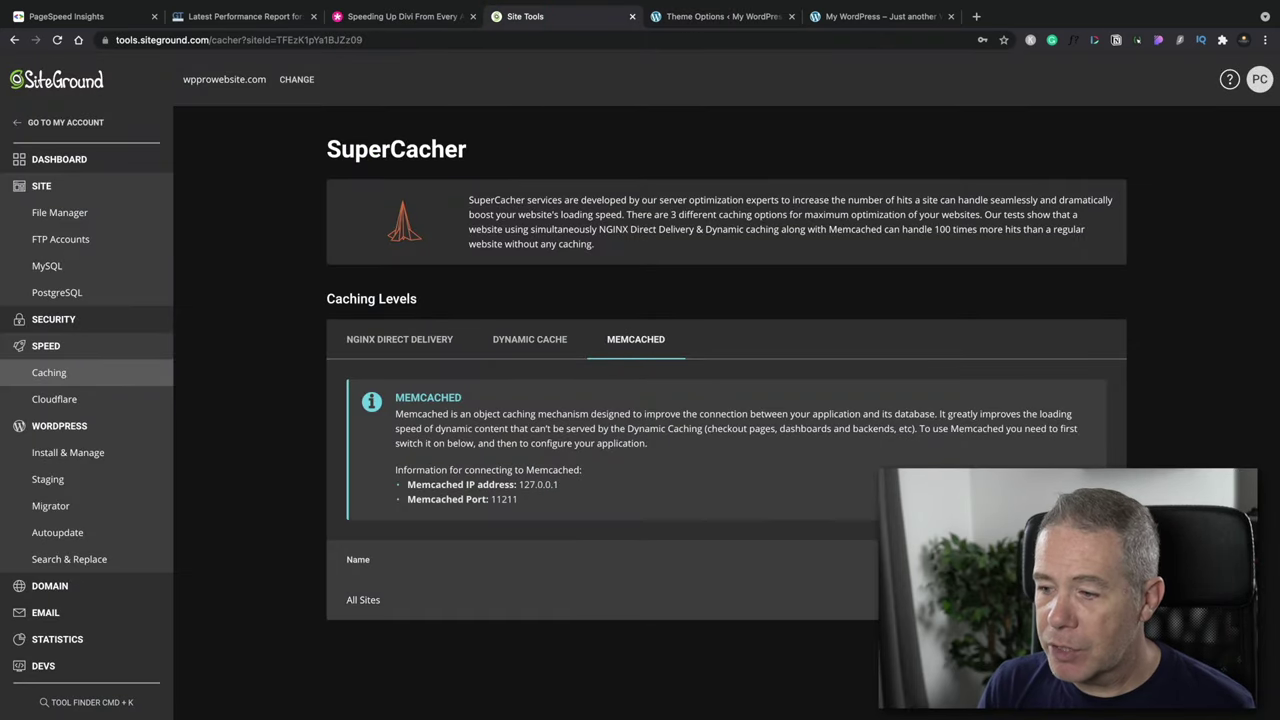
left_click(1095, 600)
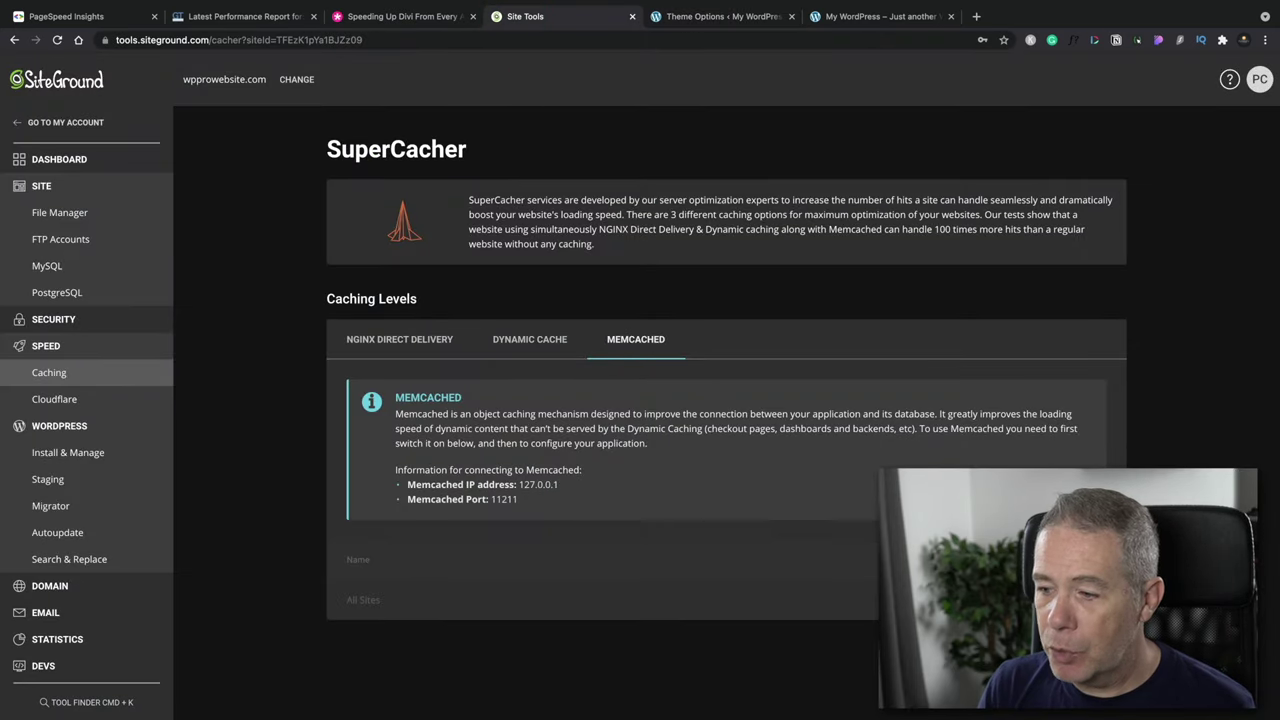
left_click(551, 339)
left_click(1095, 586)
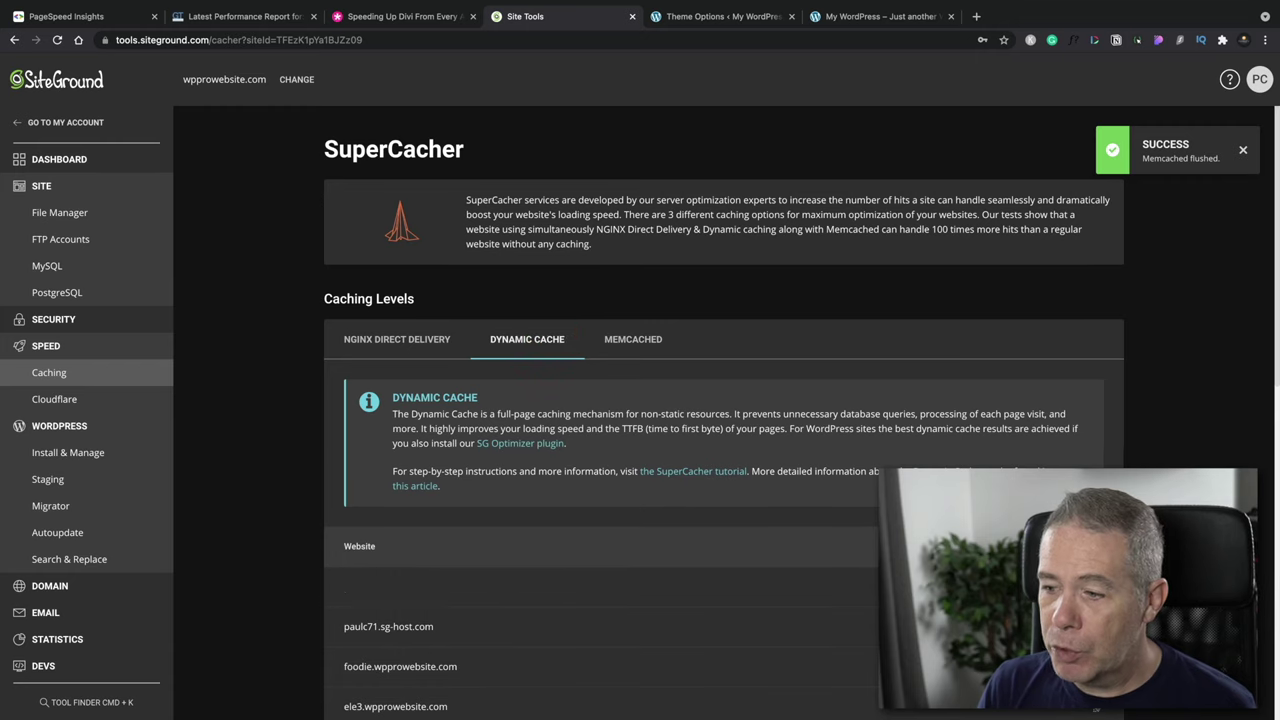
left_click(438, 345)
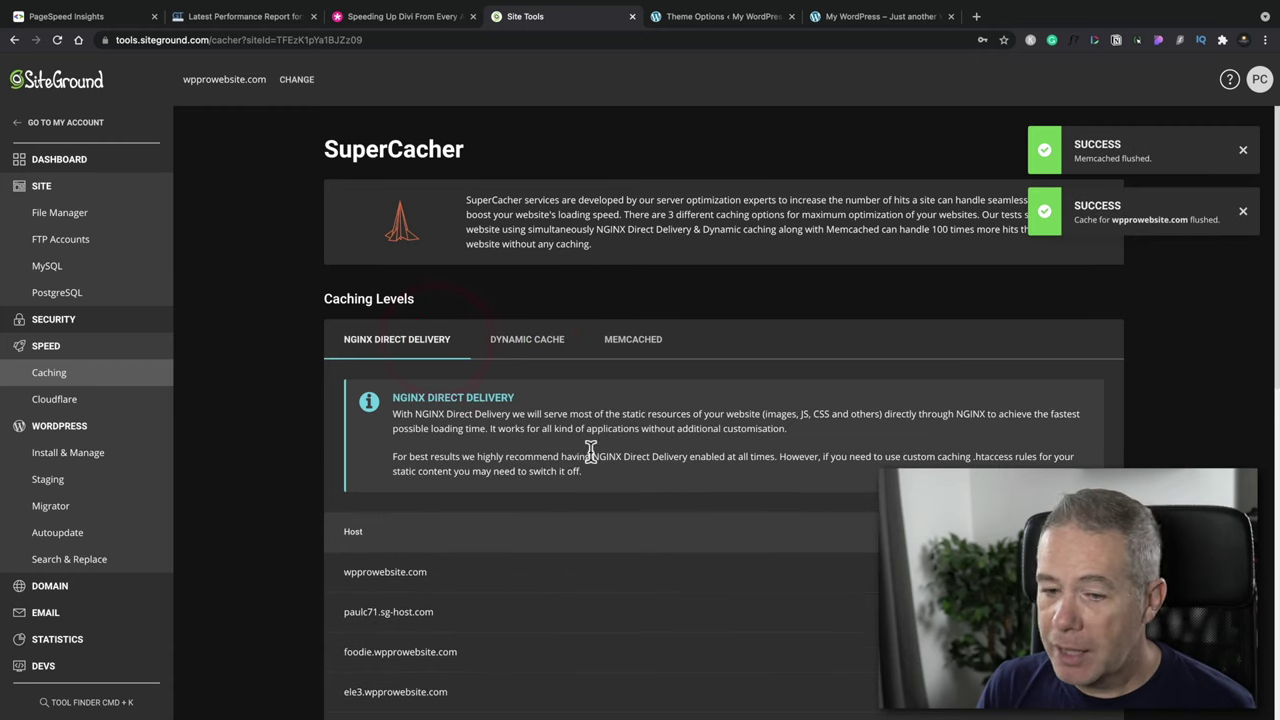
left_click(1095, 572)
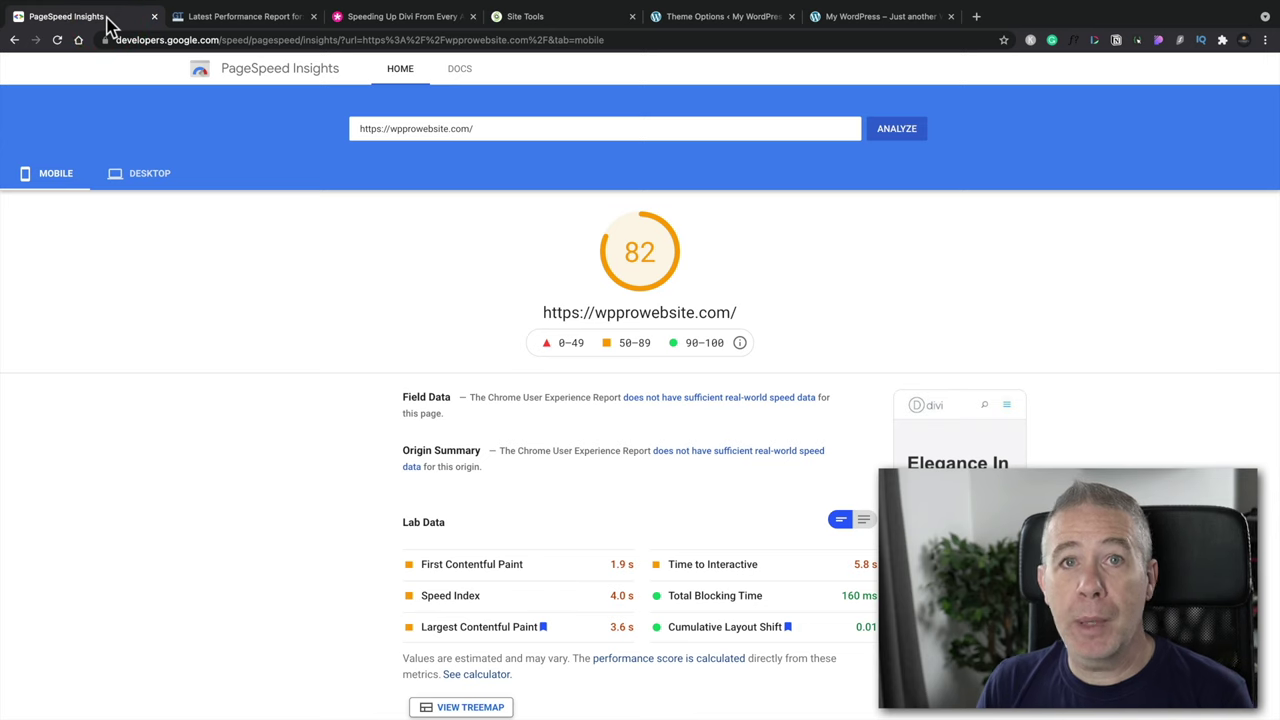
Step: Re-test wpprowebsite.com in GTmetrix and return to the site's PageSpeed Insights report
left_click(214, 17)
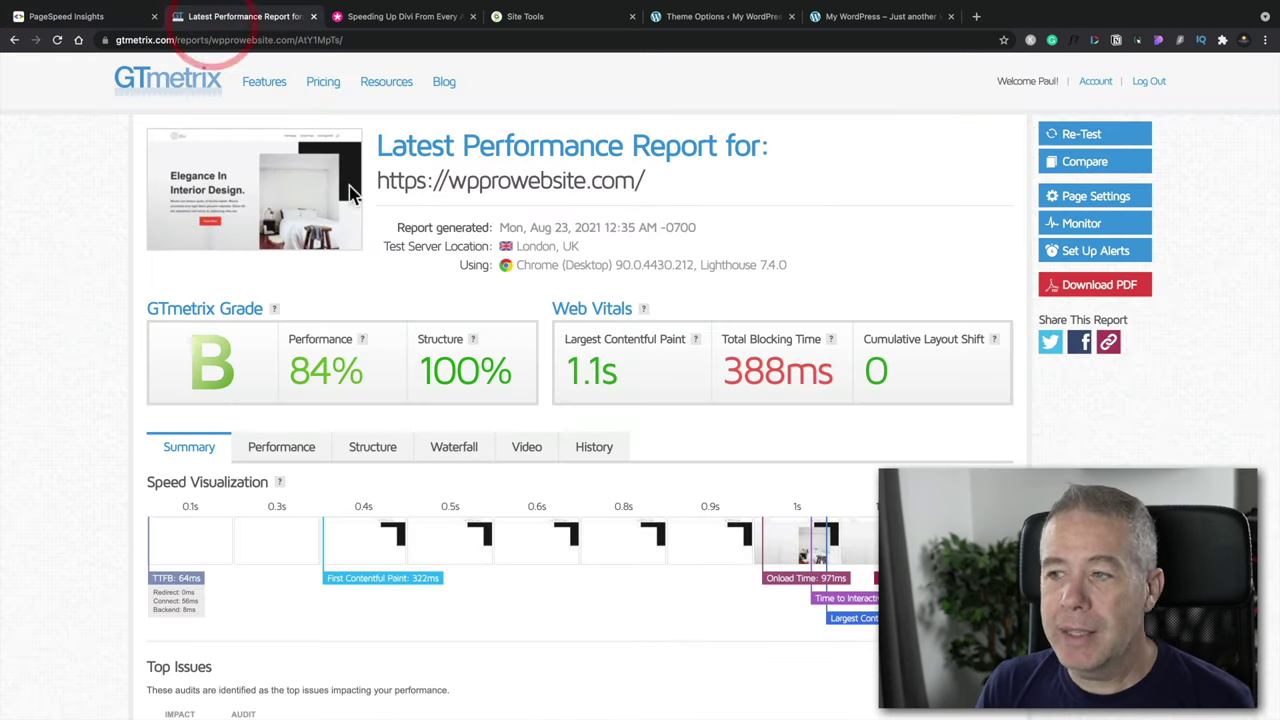
left_click(1072, 136)
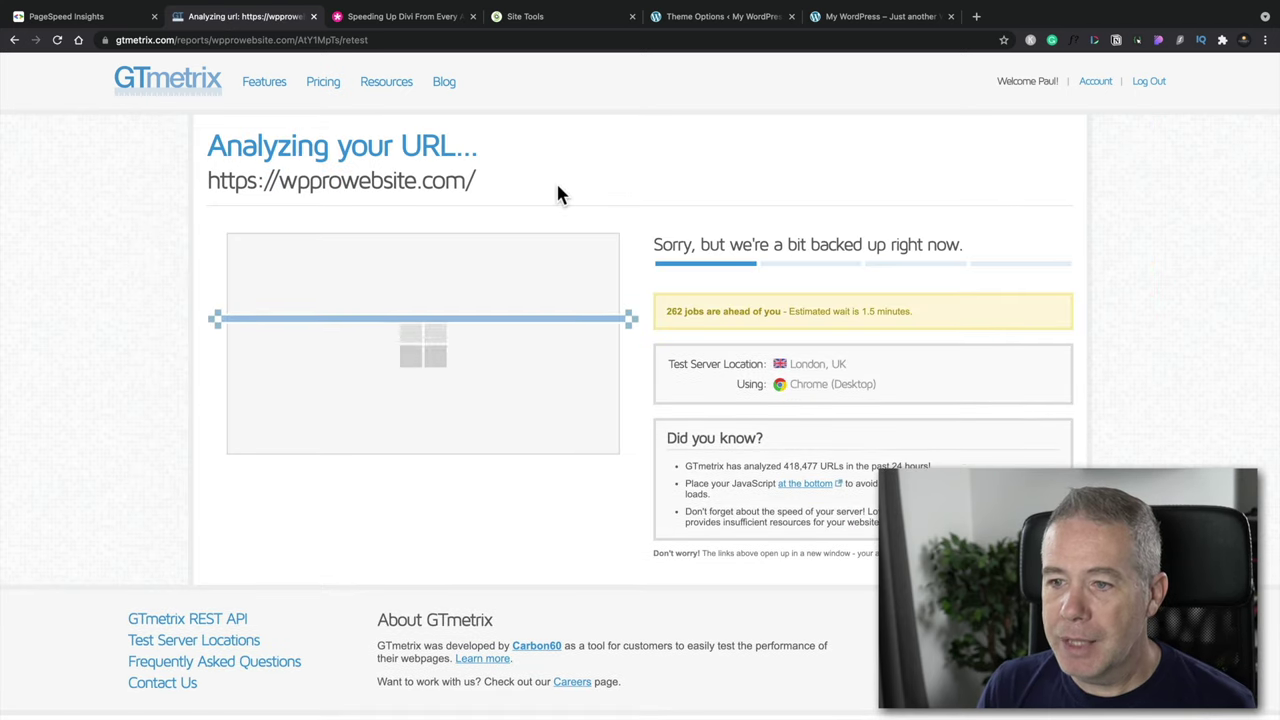
left_click(120, 22)
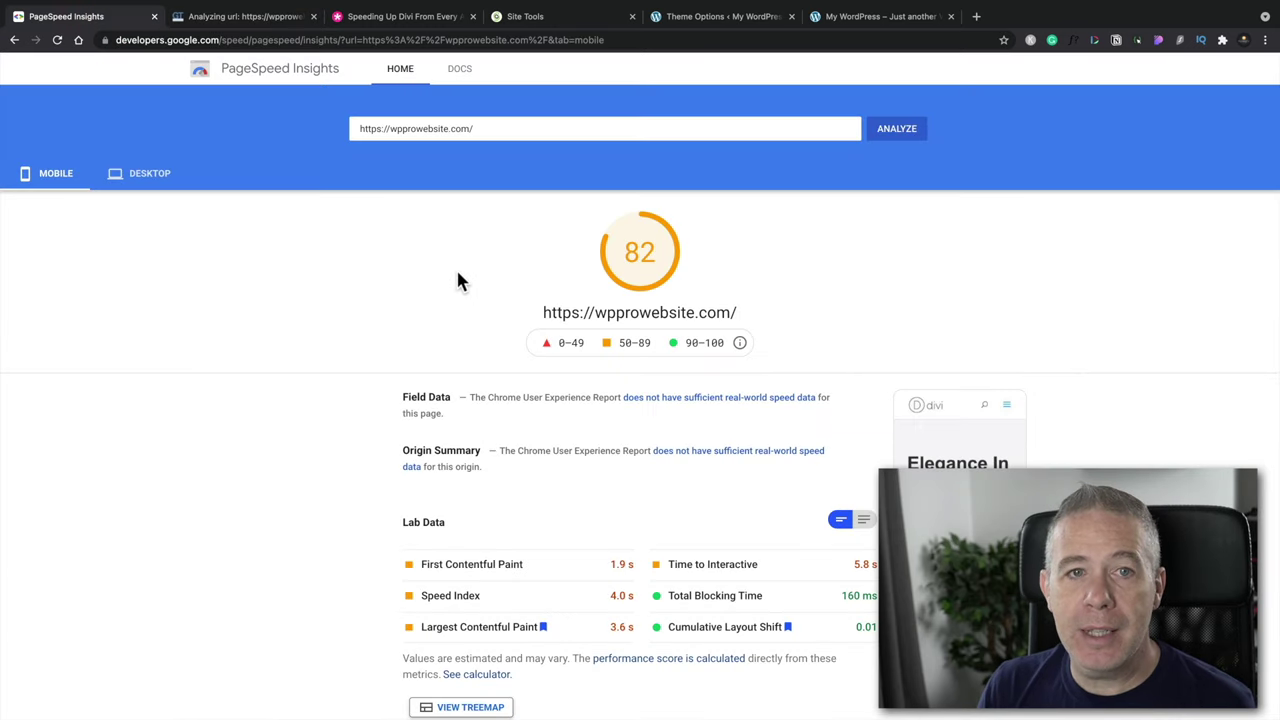
Step: Re-run the PageSpeed Insights analysis of wpprowebsite.com twice and compare its mobile and desktop results
left_click(893, 133)
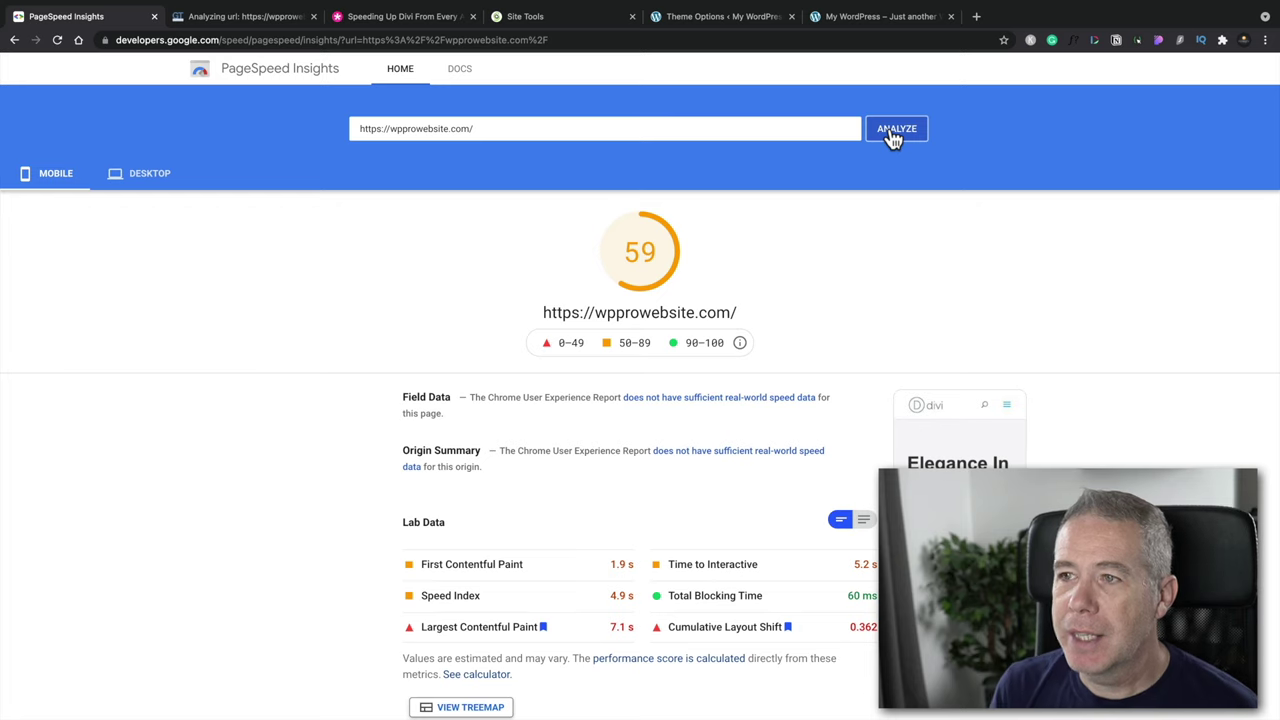
left_click(893, 139)
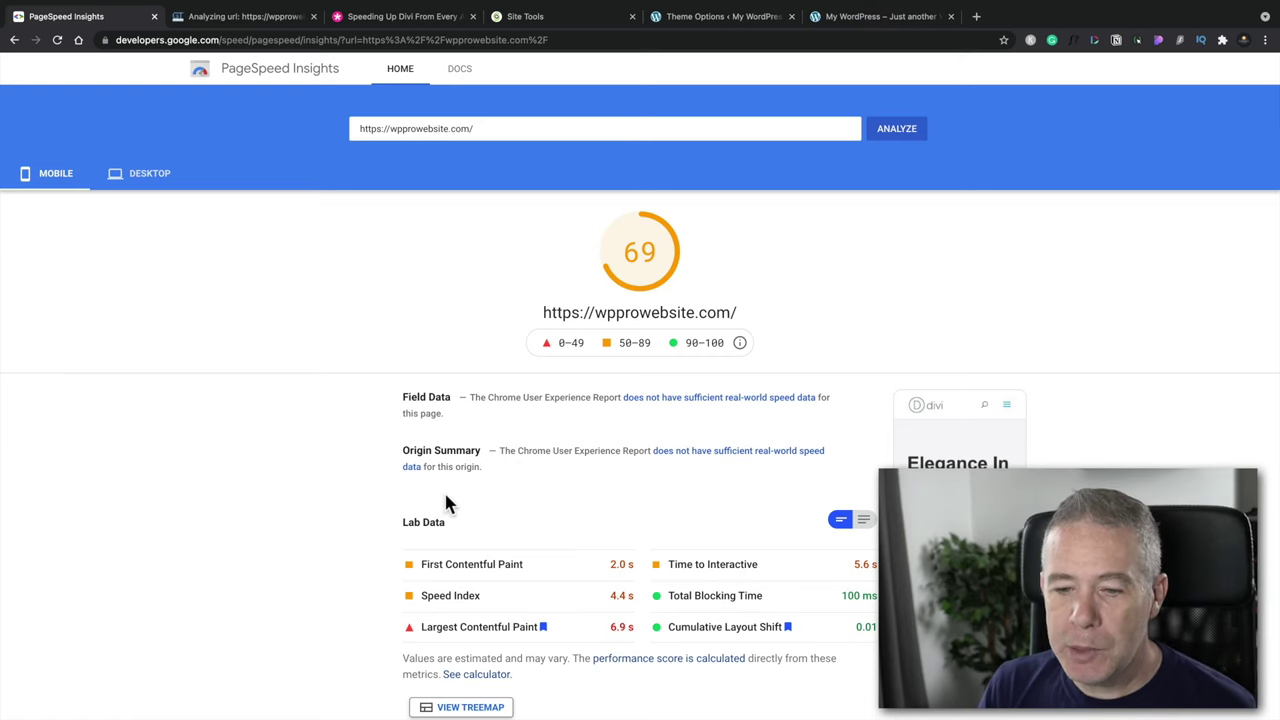
scroll(446, 496, "down", 1)
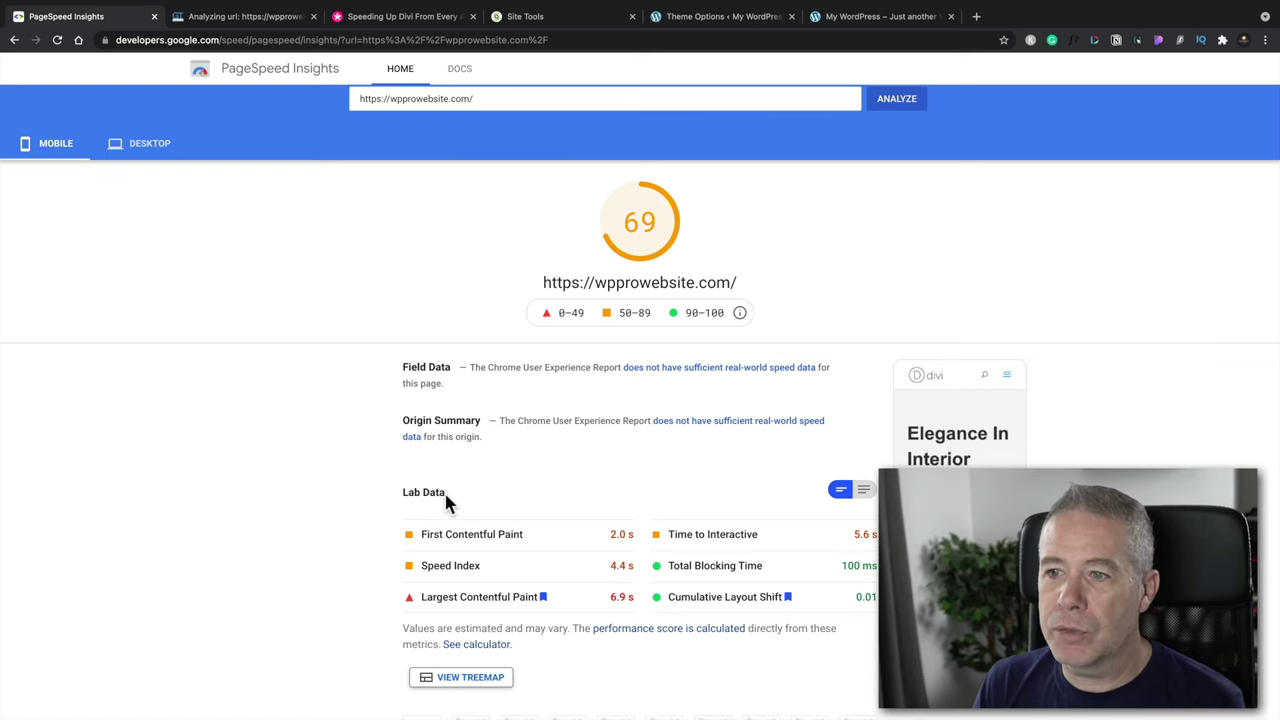
left_click(143, 146)
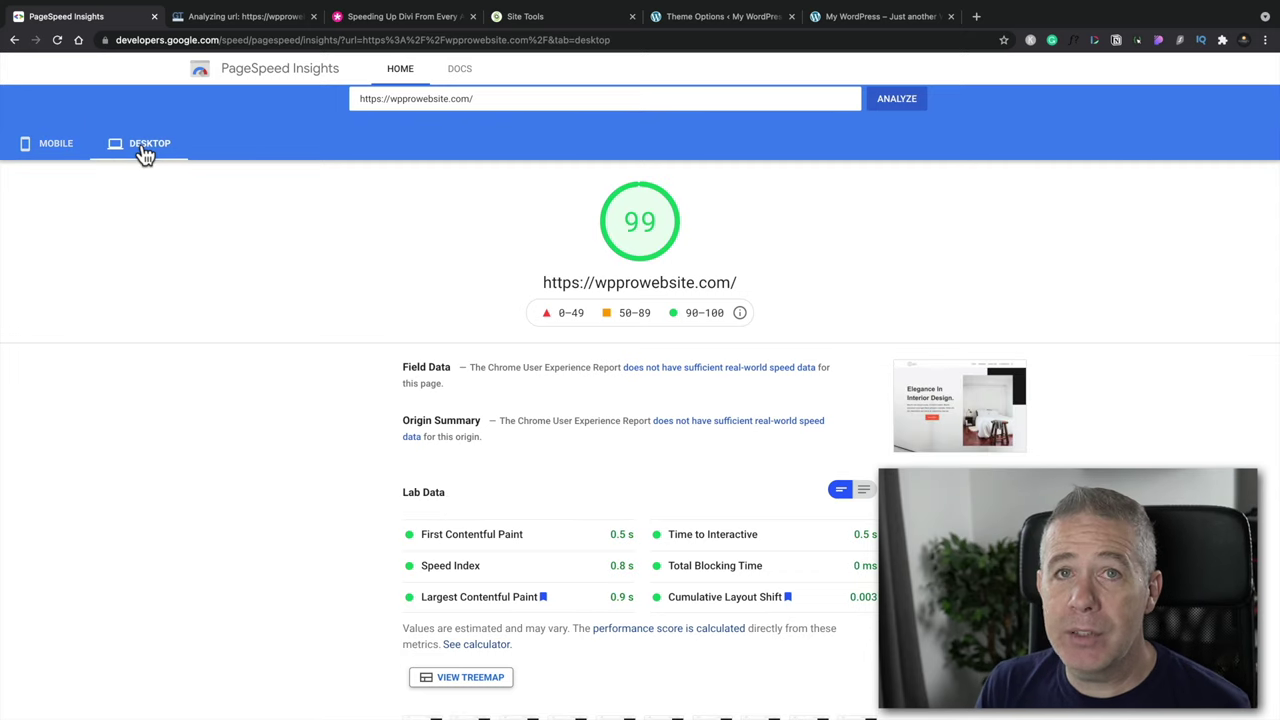
left_click(64, 149)
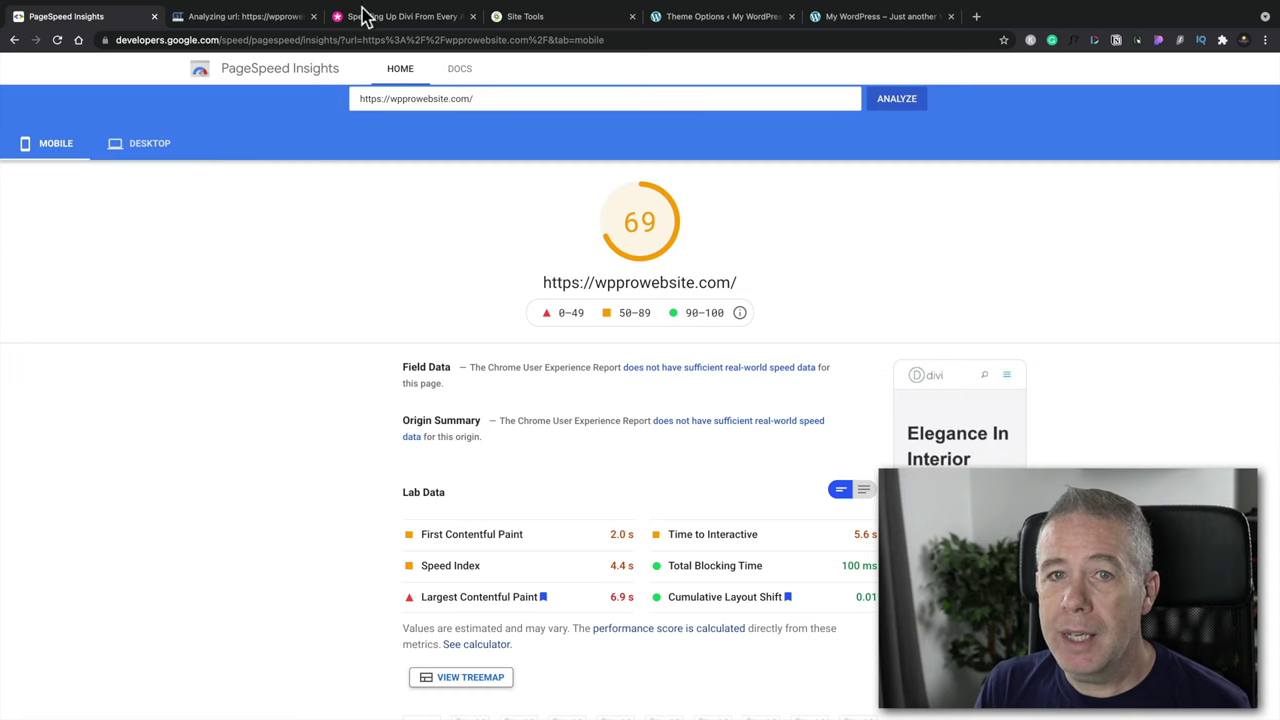
Step: Switch to the GTmetrix report for wpprowebsite.com and review its grade, Web Vitals, speed visualization and top issues
left_click(258, 27)
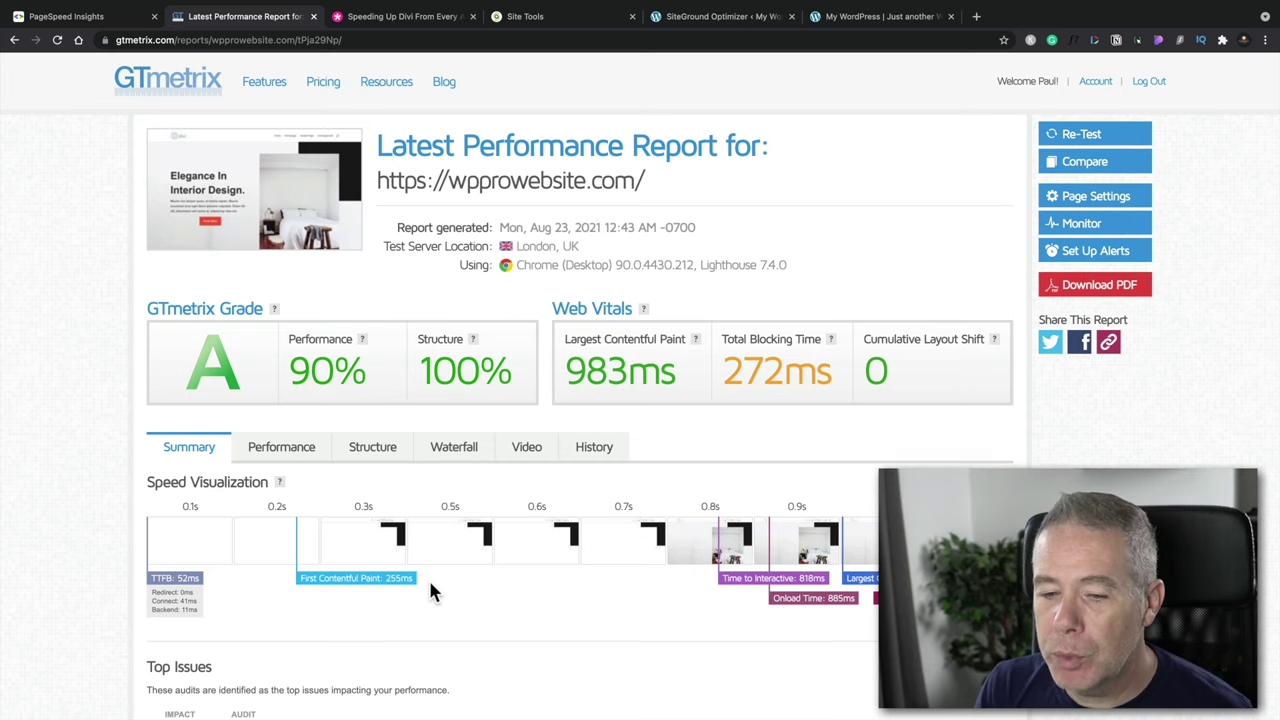
scroll(430, 592, "down", 3)
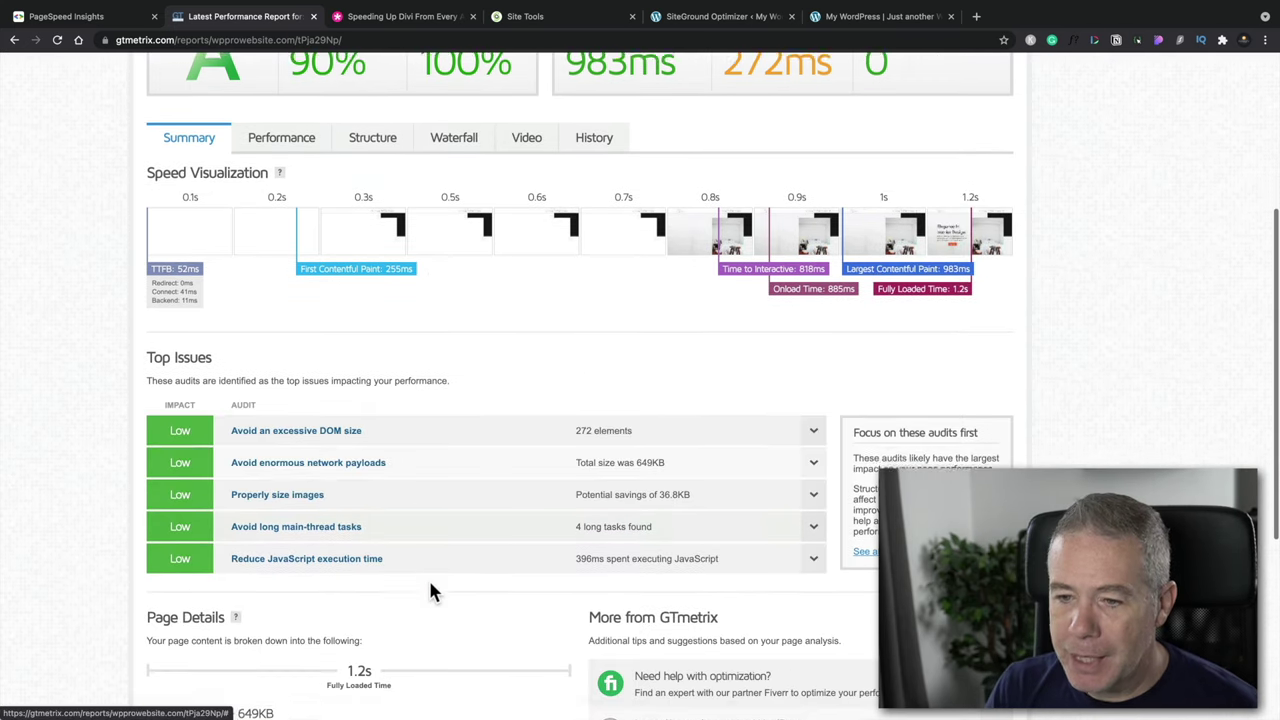
scroll(432, 592, "up", 5)
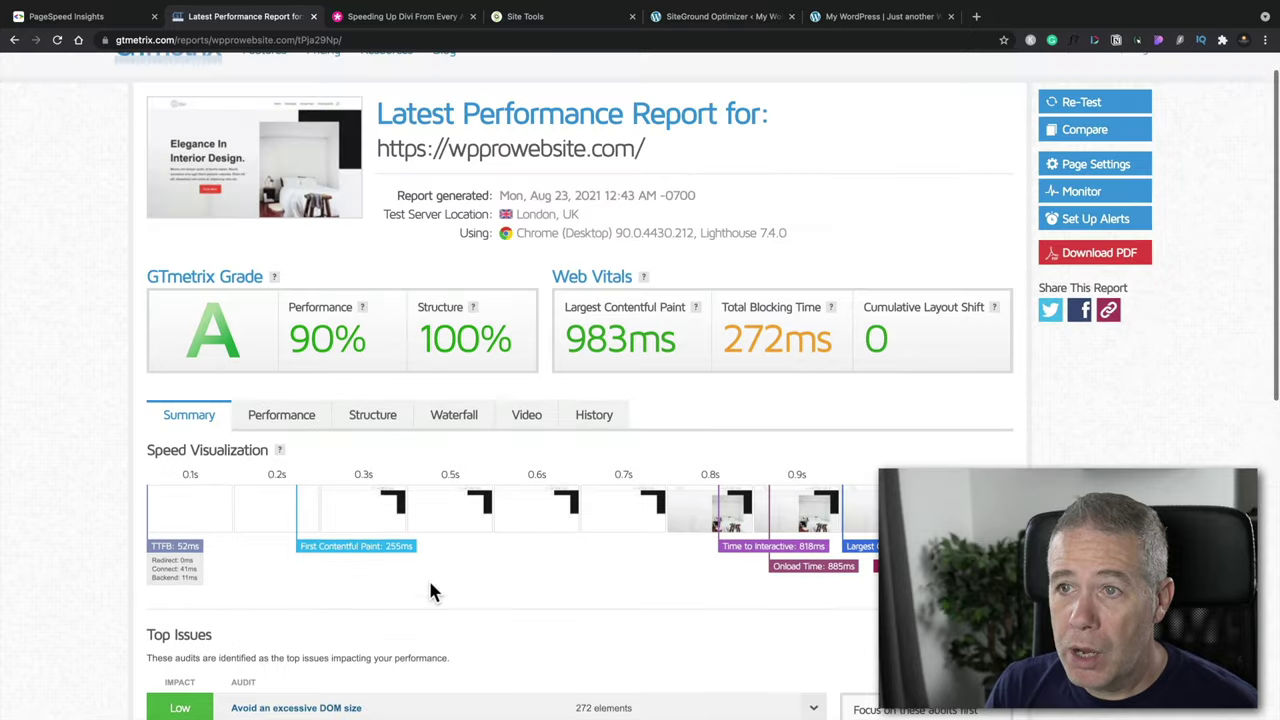
scroll(430, 592, "up", 1)
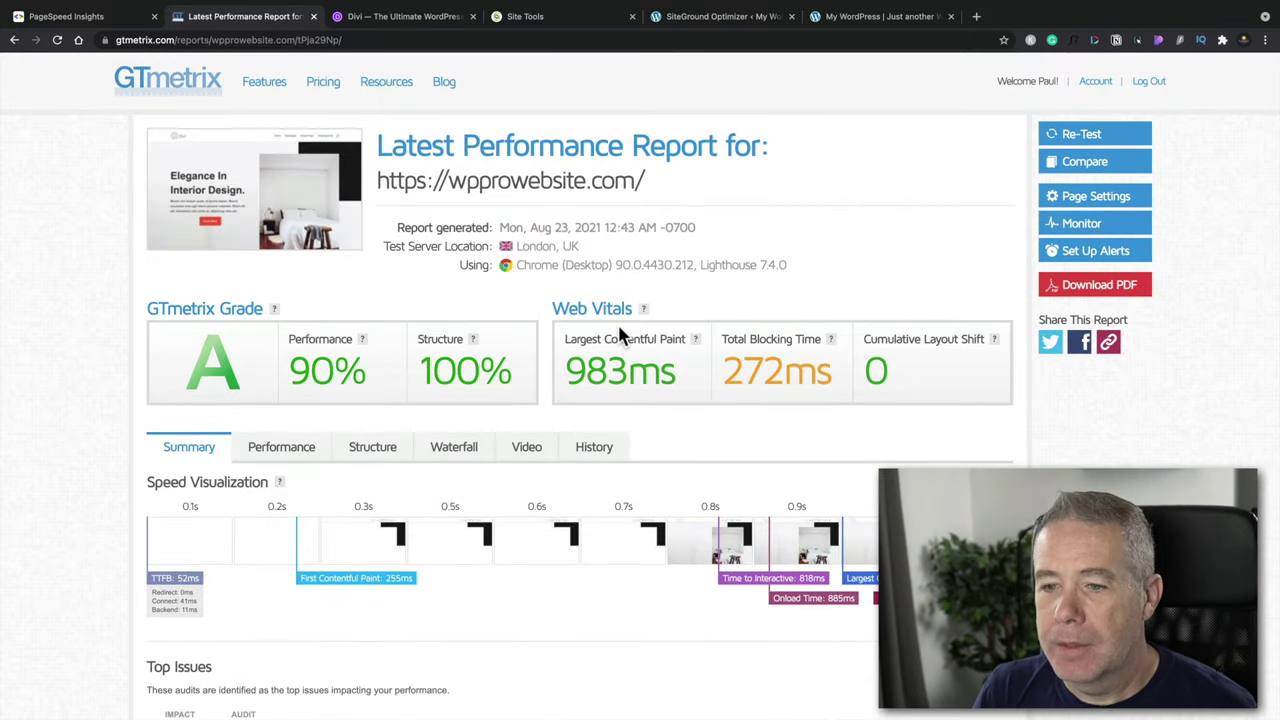